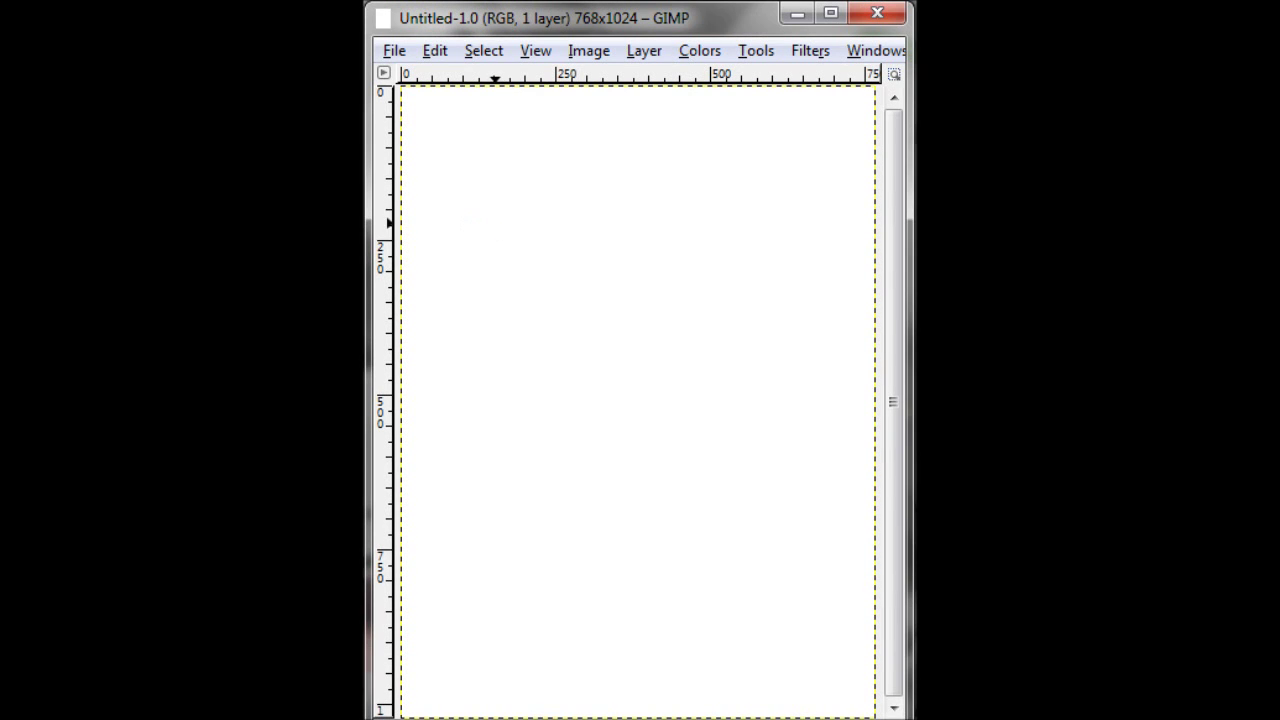
Step: Paste the copied portrait photo onto the blank canvas
{"action": "right_click", "coordinate": [500, 227]}
{"action": "mouse_move", "coordinate": [560, 279]}
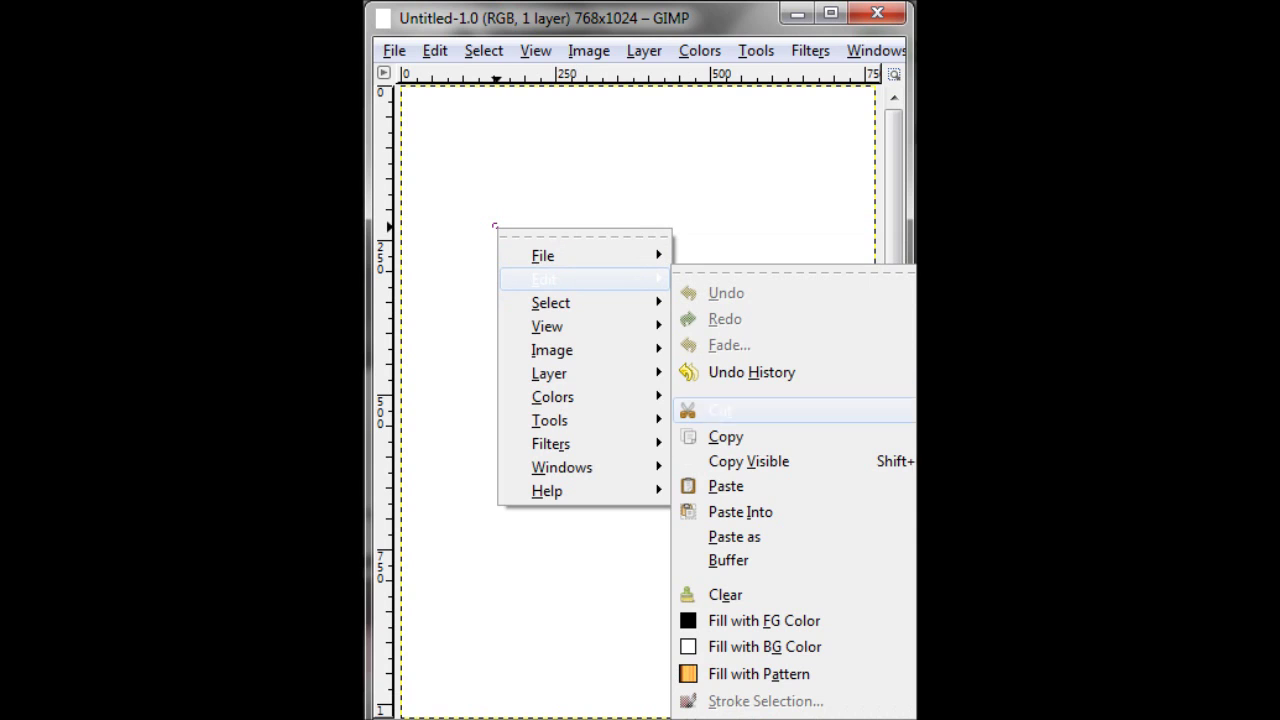
{"action": "left_click", "coordinate": [726, 486]}
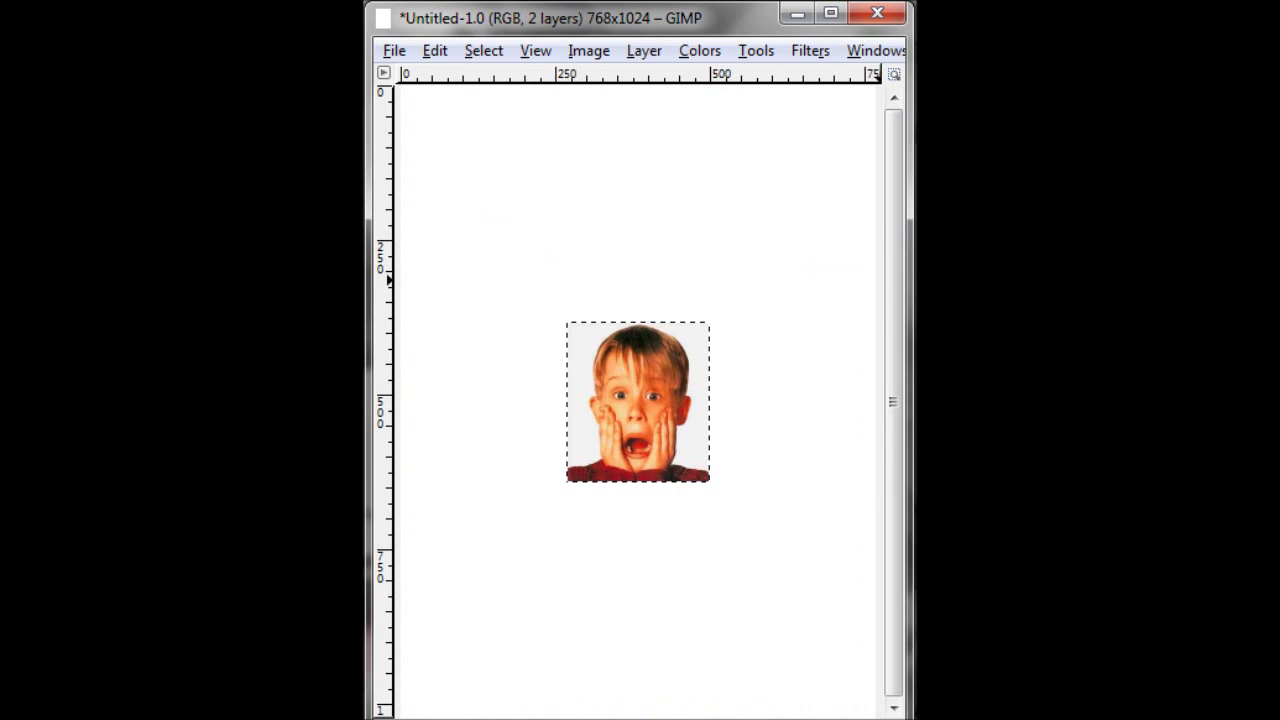
{"action": "left_click", "coordinate": [674, 405]}
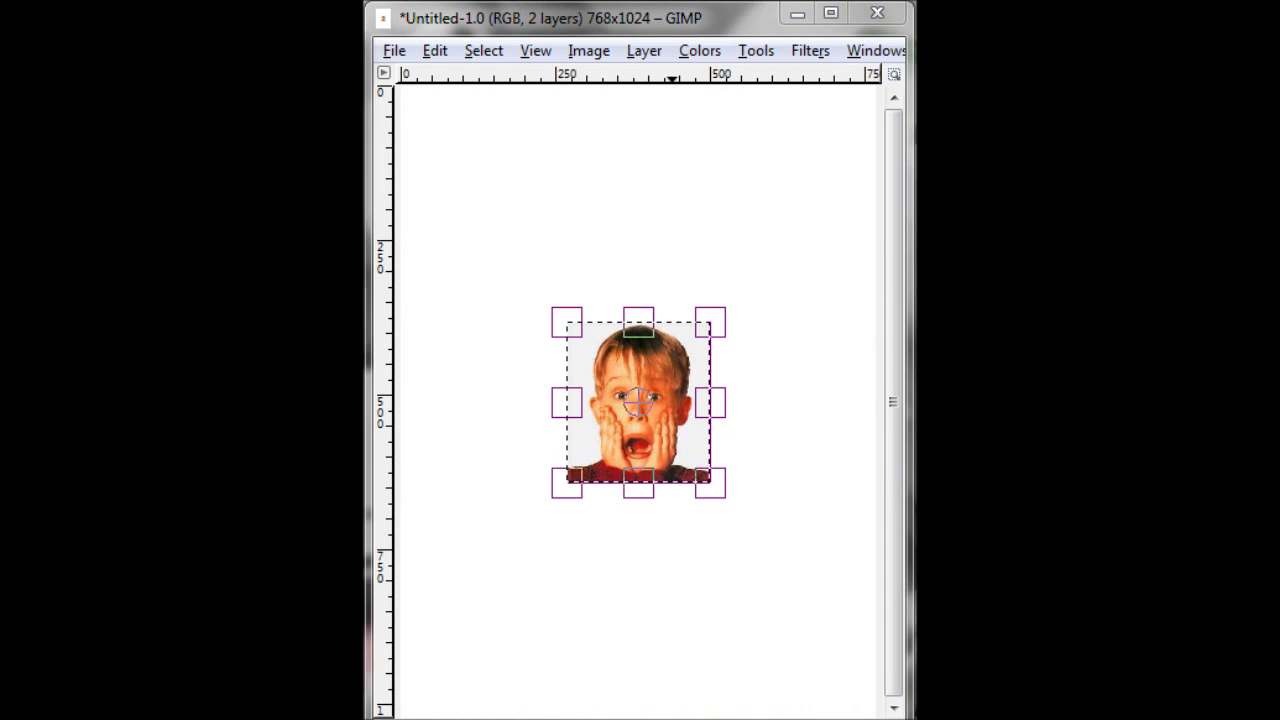
{"action": "left_click_drag", "start_coordinate": [718, 322], "coordinate": [812, 186]}
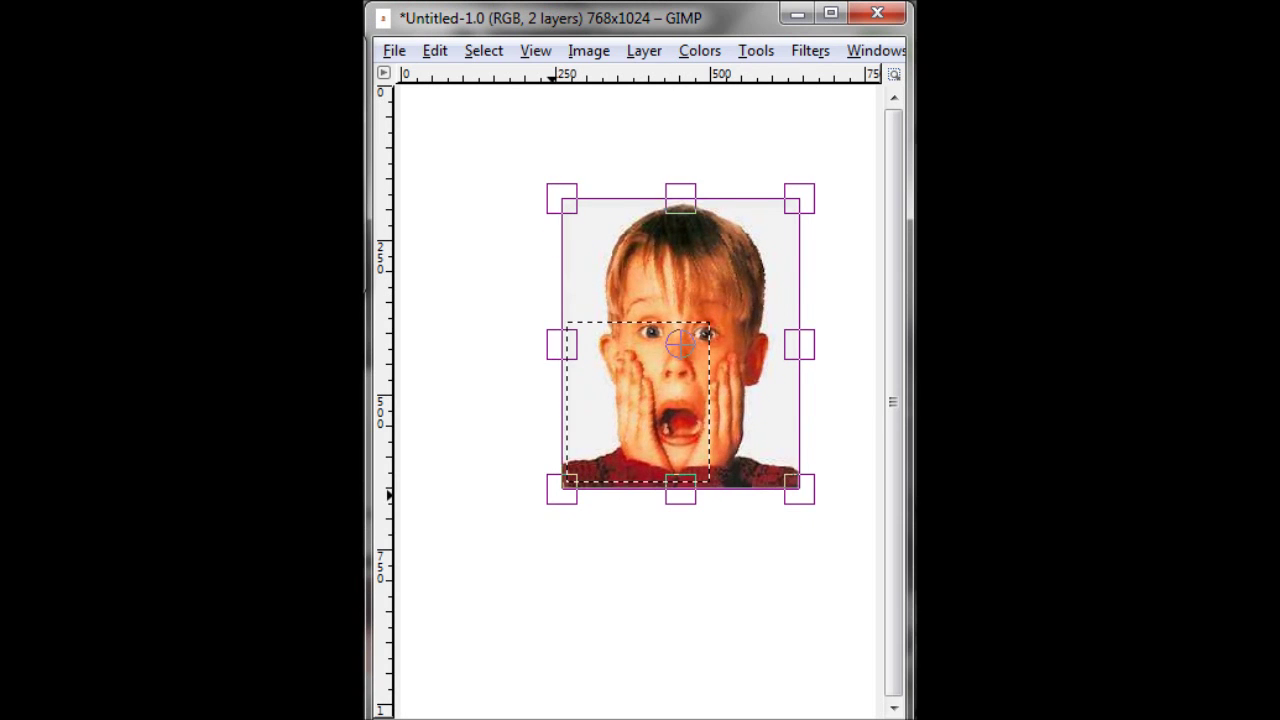
{"action": "key", "text": "Escape"}
Step: Scale up the pasted portrait with linked width and height until it nearly spans the canvas width
{"action": "left_click", "coordinate": [602, 404]}
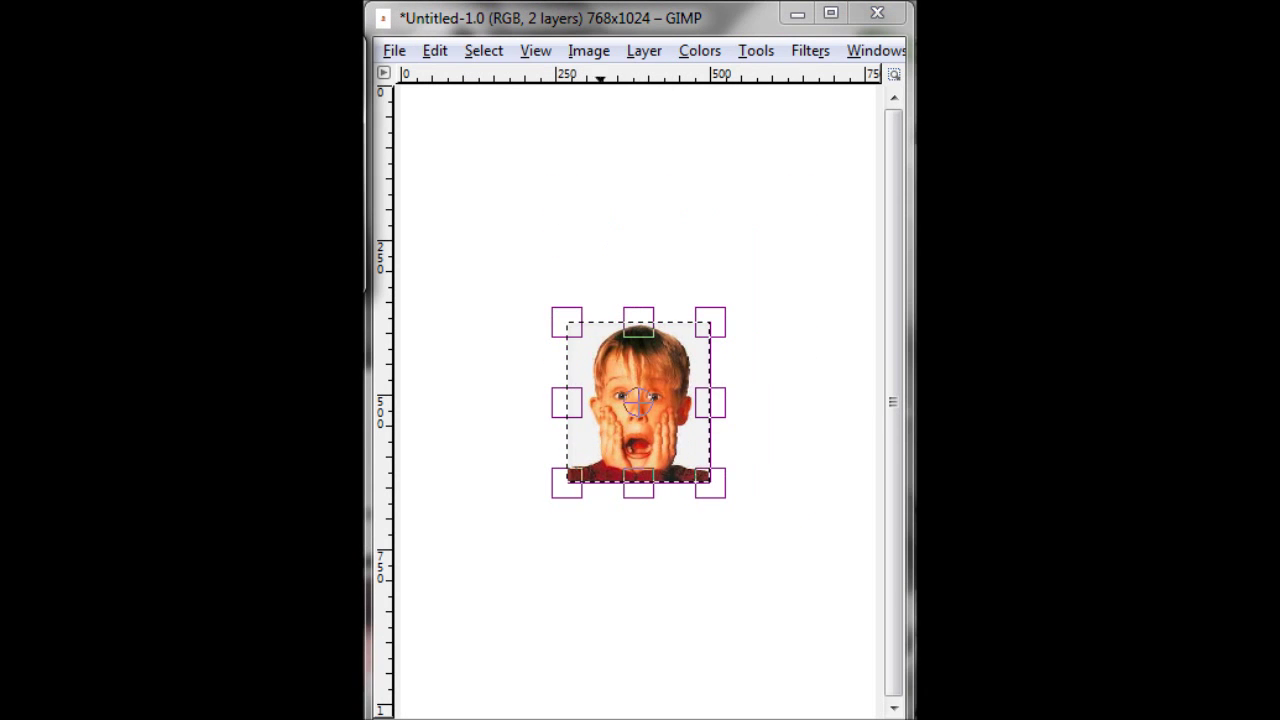
{"action": "left_click_drag", "start_coordinate": [120, 49], "coordinate": [656, 66]}
{"action": "left_click", "coordinate": [593, 186]}
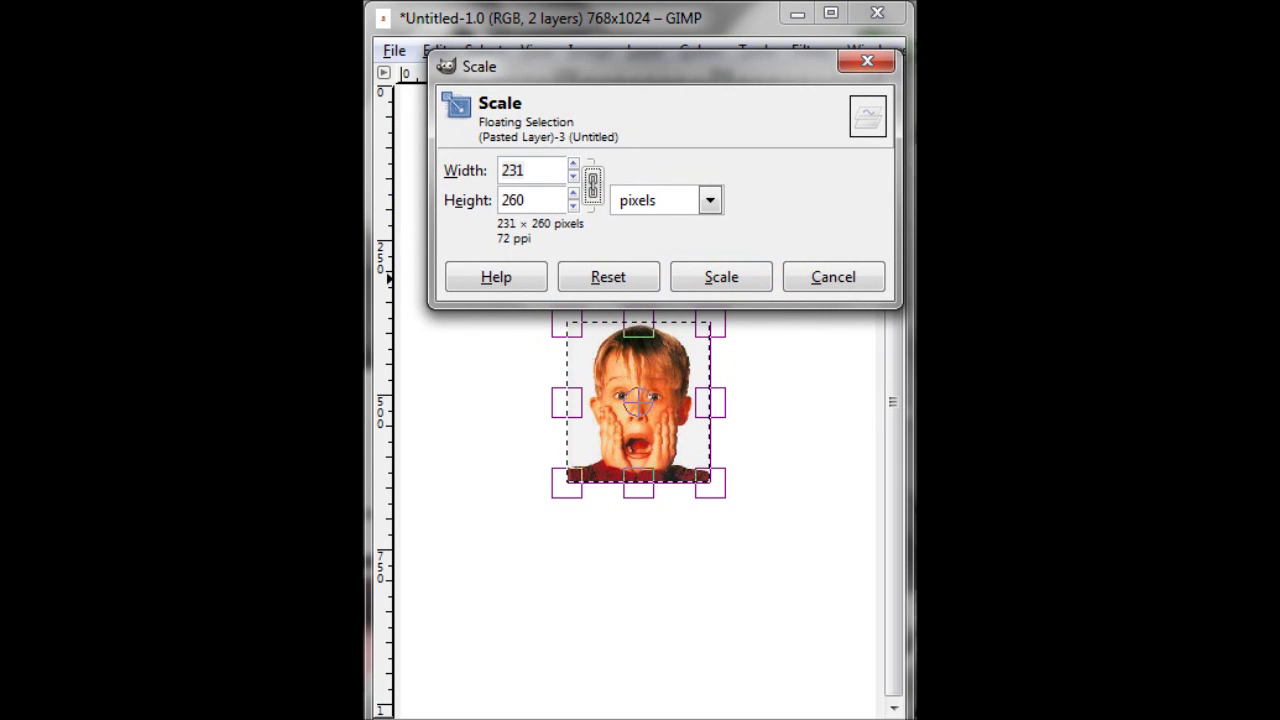
{"action": "left_click_drag", "start_coordinate": [656, 66], "coordinate": [105, 46]}
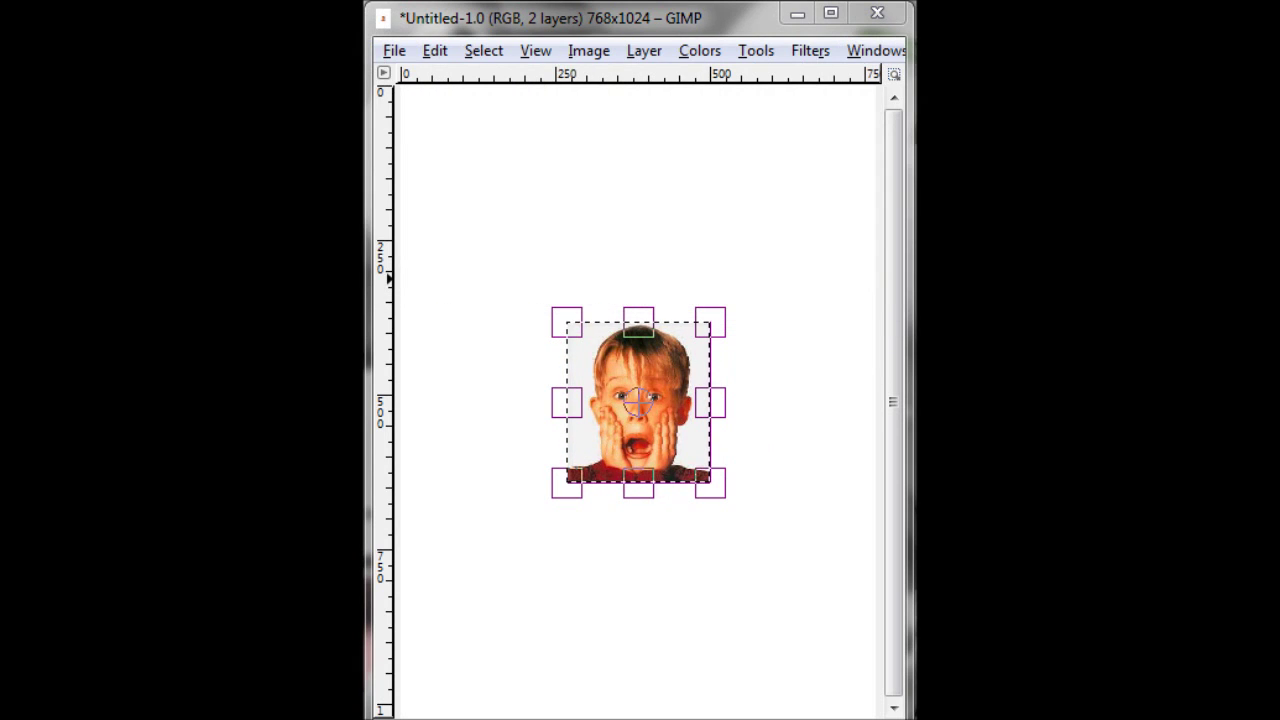
{"action": "left_click_drag", "start_coordinate": [567, 322], "coordinate": [423, 159]}
{"action": "left_click_drag", "start_coordinate": [710, 482], "coordinate": [846, 638]}
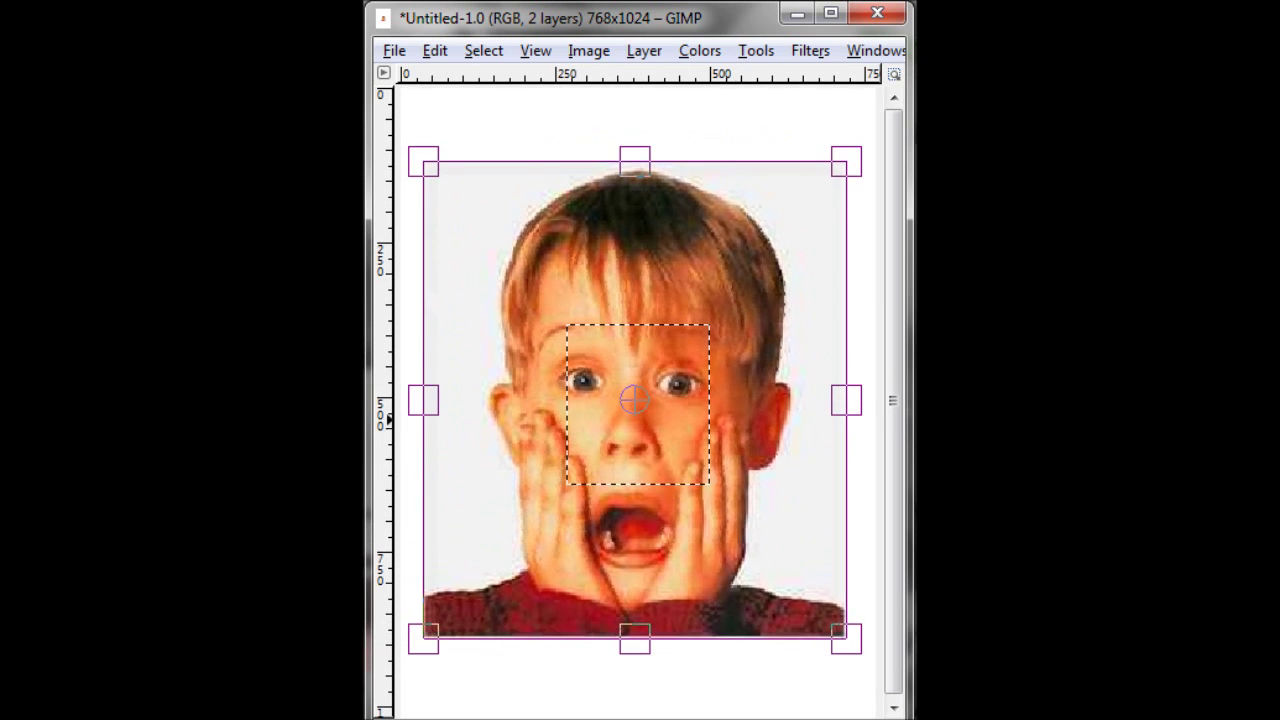
Step: Enlarge the portrait to slightly wider than the canvas, centre it horizontally and apply the scaling
{"action": "scroll", "coordinate": [741, 520], "scroll_direction": "down", "scroll_amount": 1}
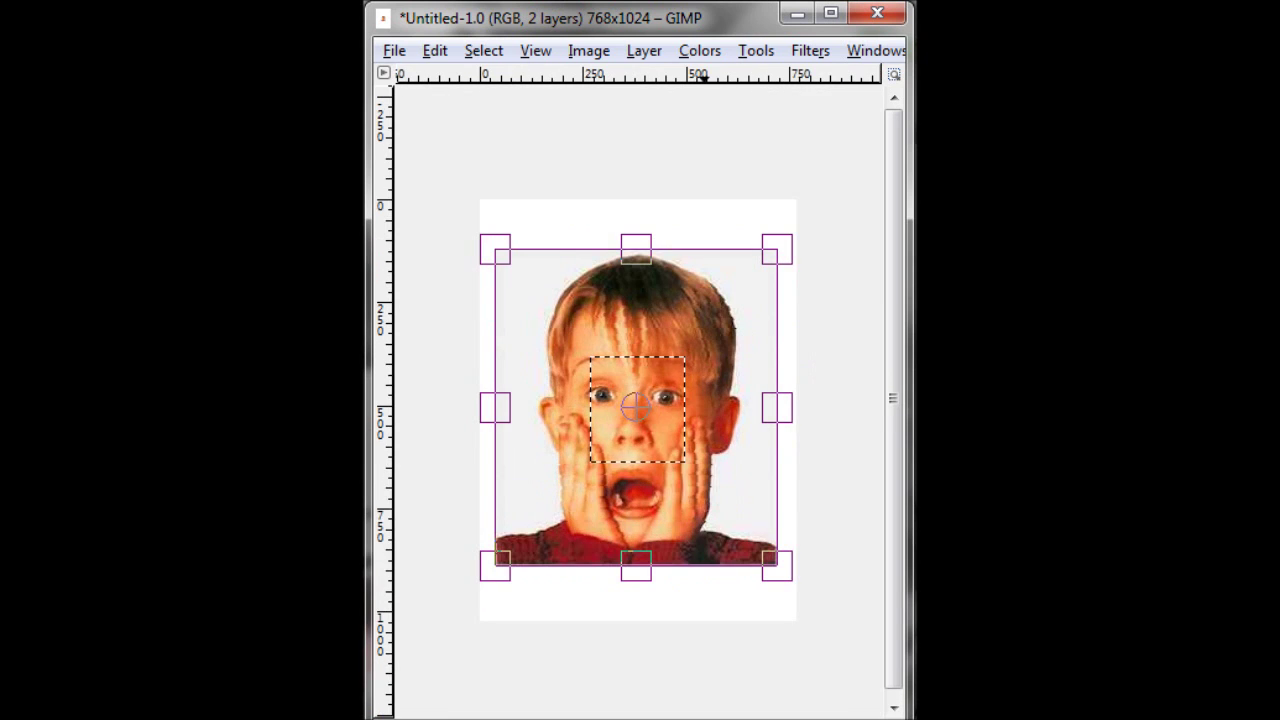
{"action": "left_click_drag", "start_coordinate": [776, 244], "coordinate": [788, 234]}
{"action": "left_click_drag", "start_coordinate": [795, 575], "coordinate": [820, 606]}
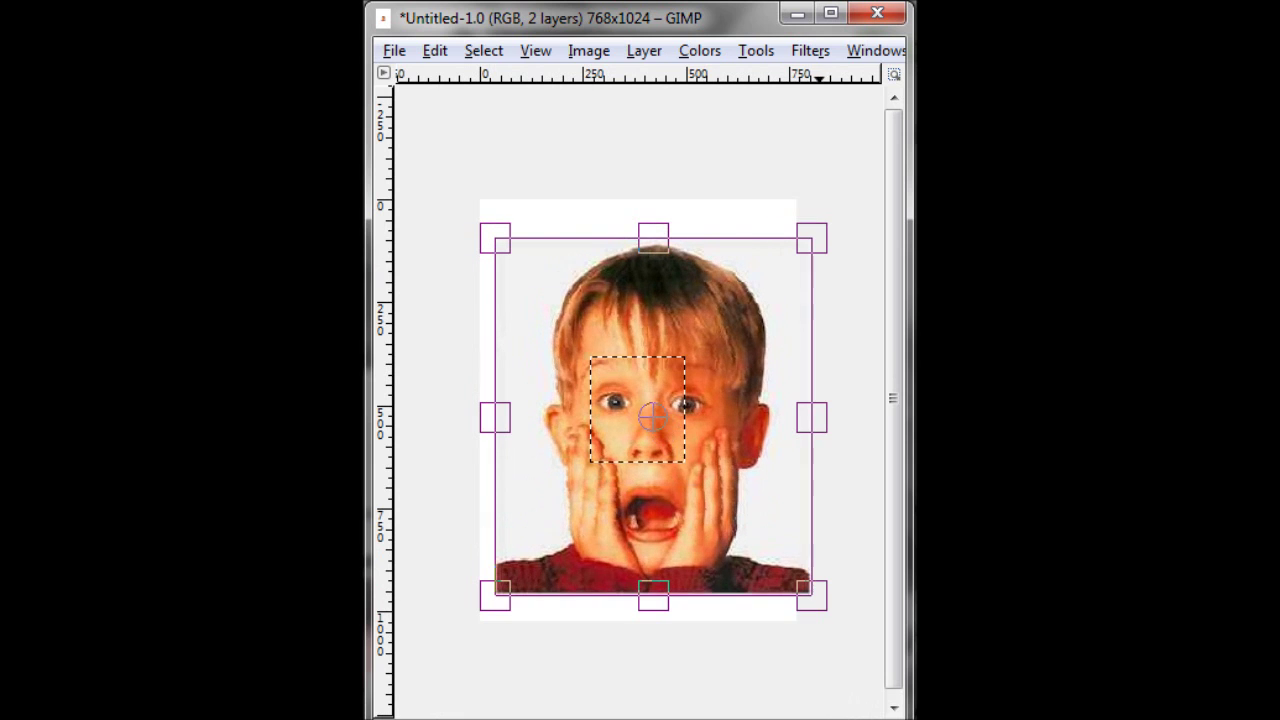
{"action": "left_click_drag", "start_coordinate": [479, 607], "coordinate": [469, 615]}
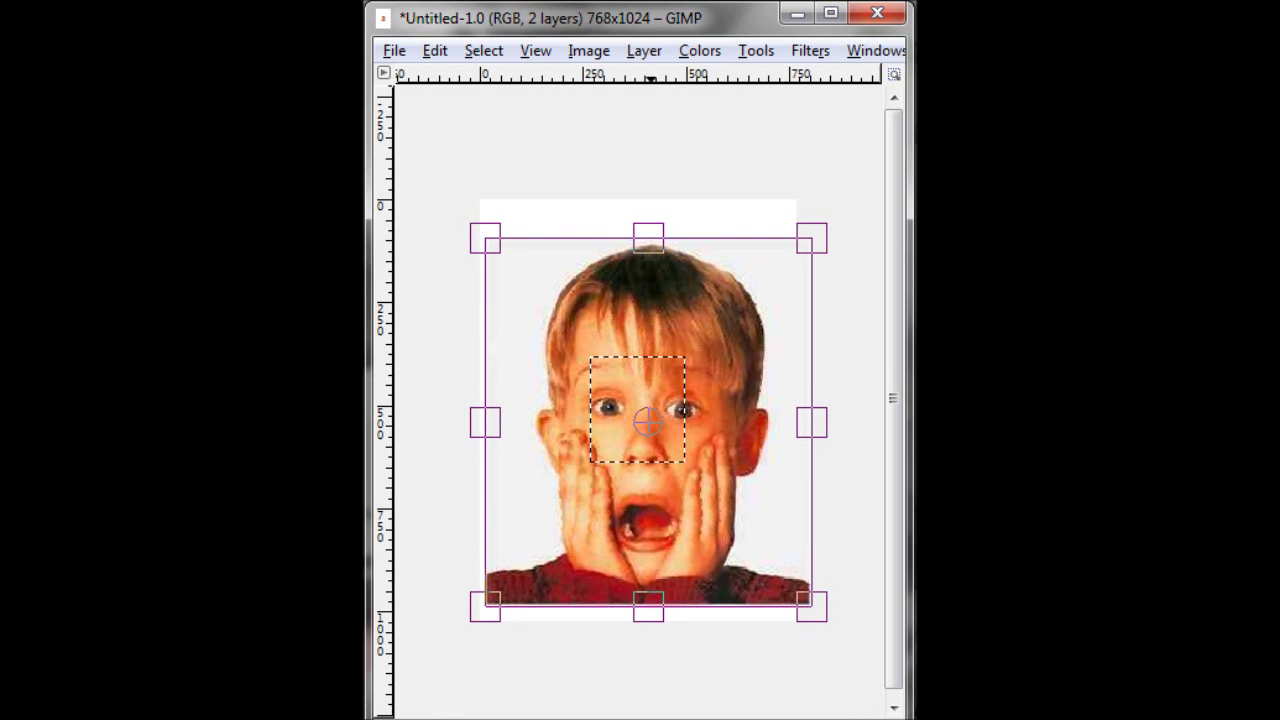
{"action": "left_click_drag", "start_coordinate": [651, 425], "coordinate": [641, 424]}
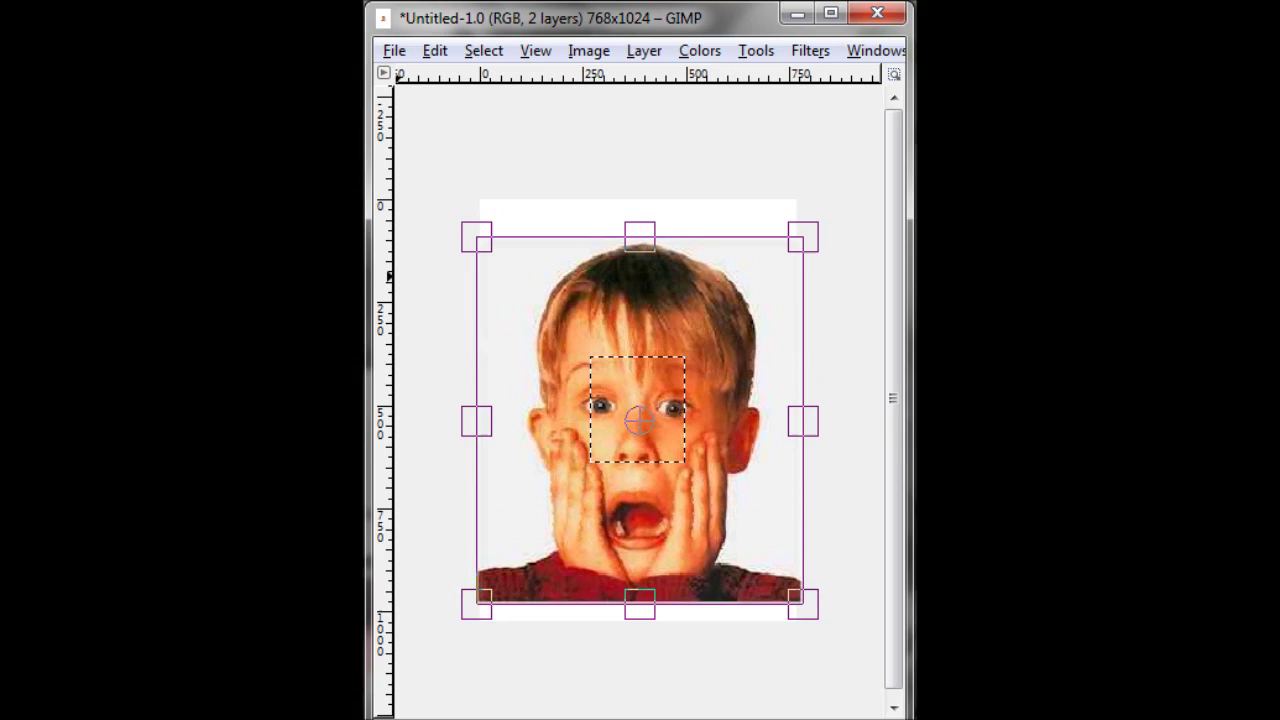
{"action": "key", "text": "Return"}
Step: Clear the selection and desaturate the portrait layer to black and white
{"action": "key", "text": "shift+ctrl+a"}
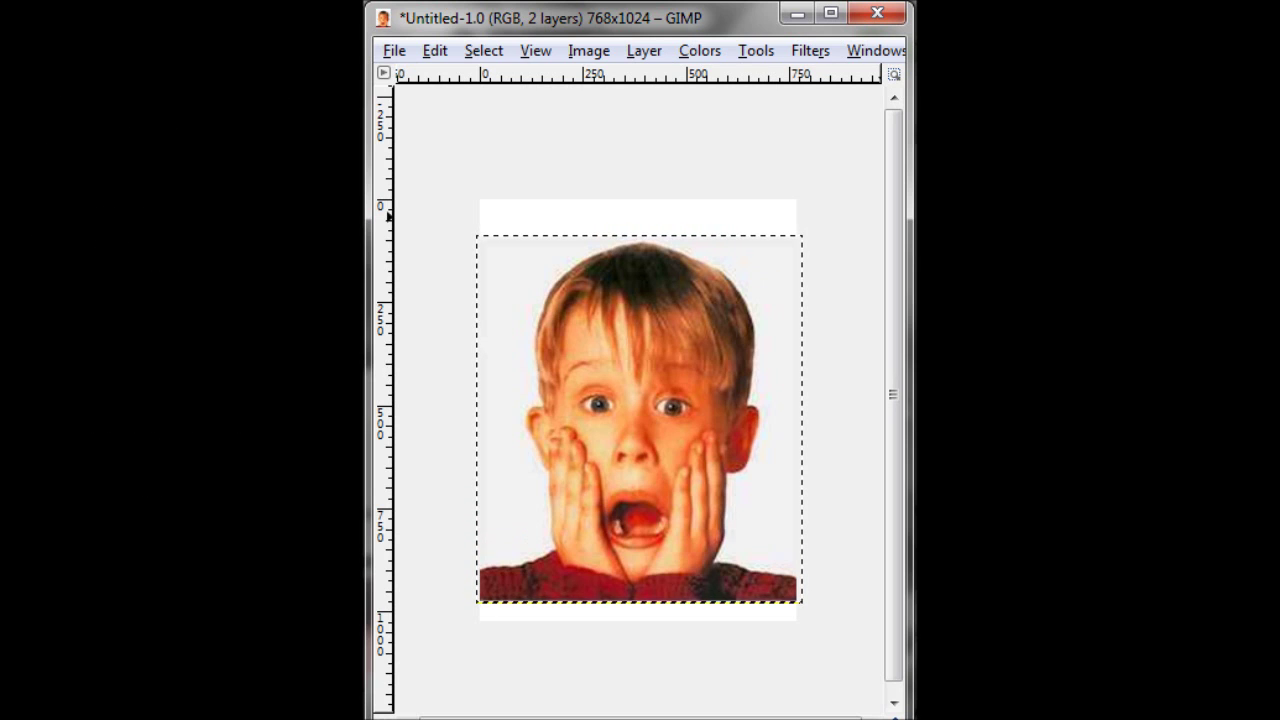
{"action": "key", "text": "ctrl+shift+a"}
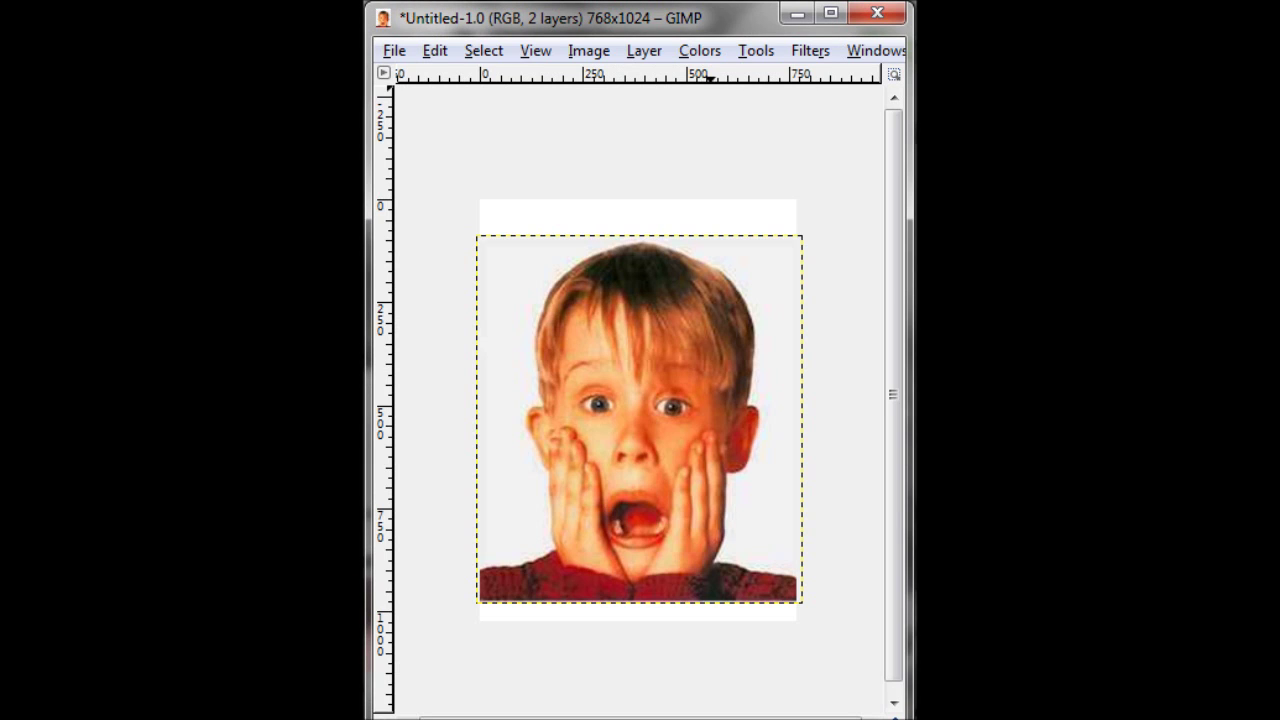
{"action": "left_click", "coordinate": [700, 51]}
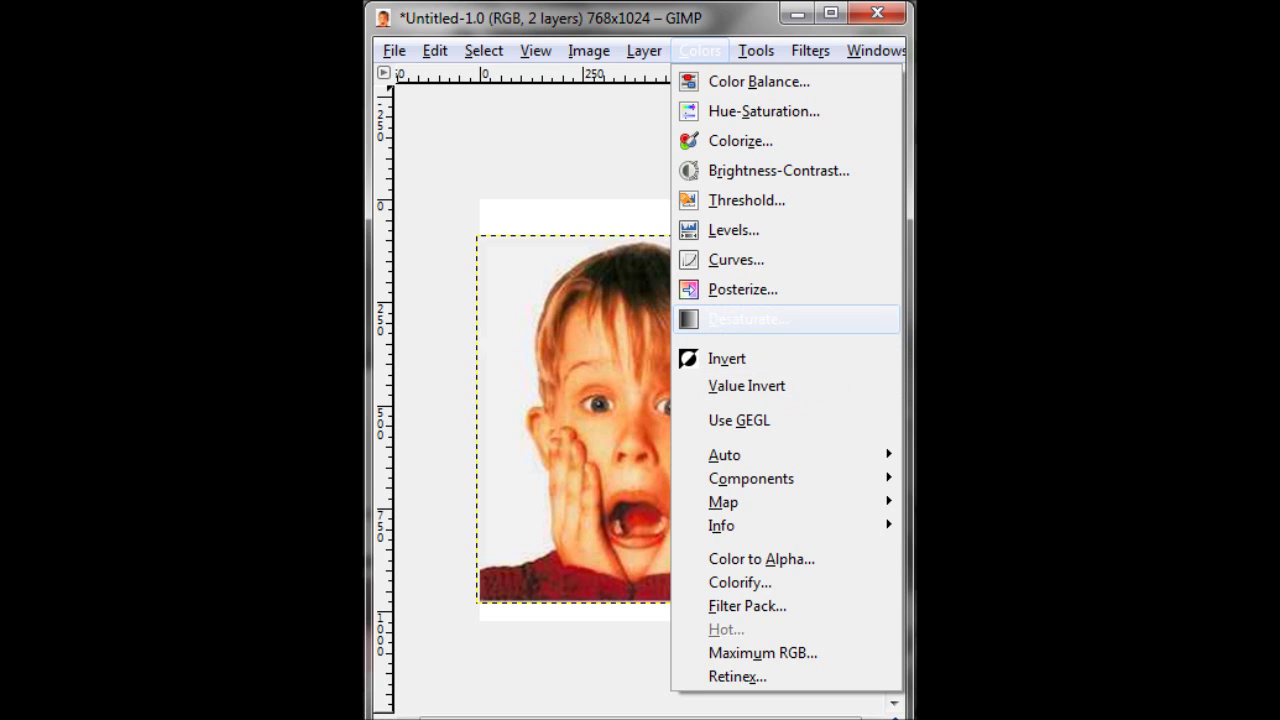
{"action": "left_click", "coordinate": [768, 320]}
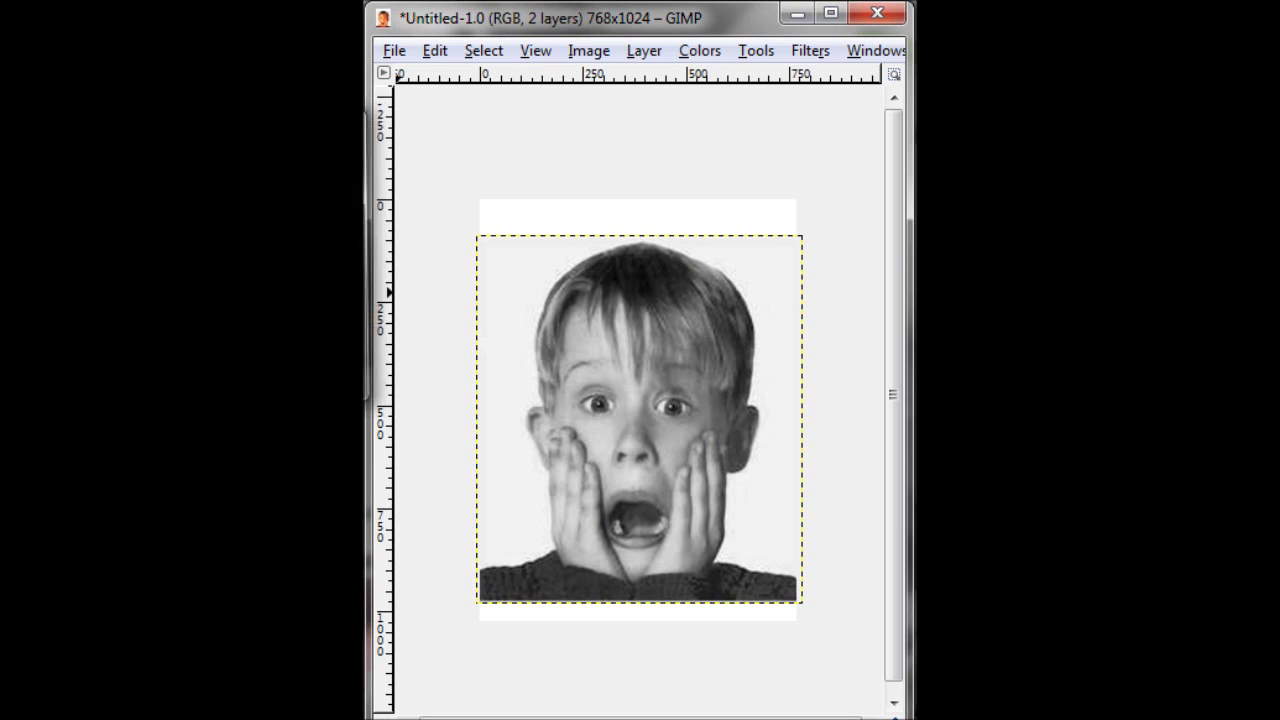
Step: Apply the Newsprint distort filter to the portrait with CMYK separation
{"action": "left_click", "coordinate": [700, 51]}
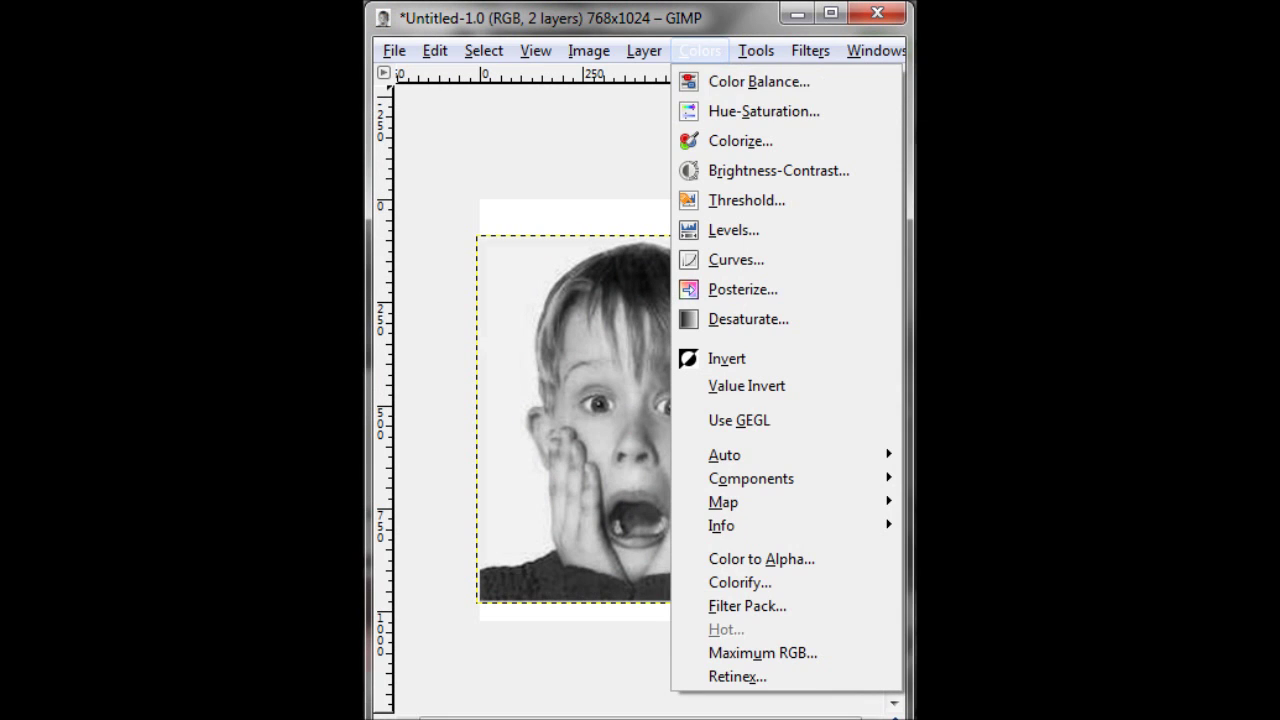
{"action": "mouse_move", "coordinate": [810, 51]}
{"action": "key", "text": "Down"}
{"action": "key", "text": "Down"}
{"action": "key", "text": "Down"}
{"action": "key", "text": "Down"}
{"action": "key", "text": "Down"}
{"action": "key", "text": "Down"}
{"action": "key", "text": "Down"}
{"action": "key", "text": "Down"}
{"action": "key", "text": "Down"}
{"action": "key", "text": "Down"}
{"action": "key", "text": "Down"}
{"action": "key", "text": "Down"}
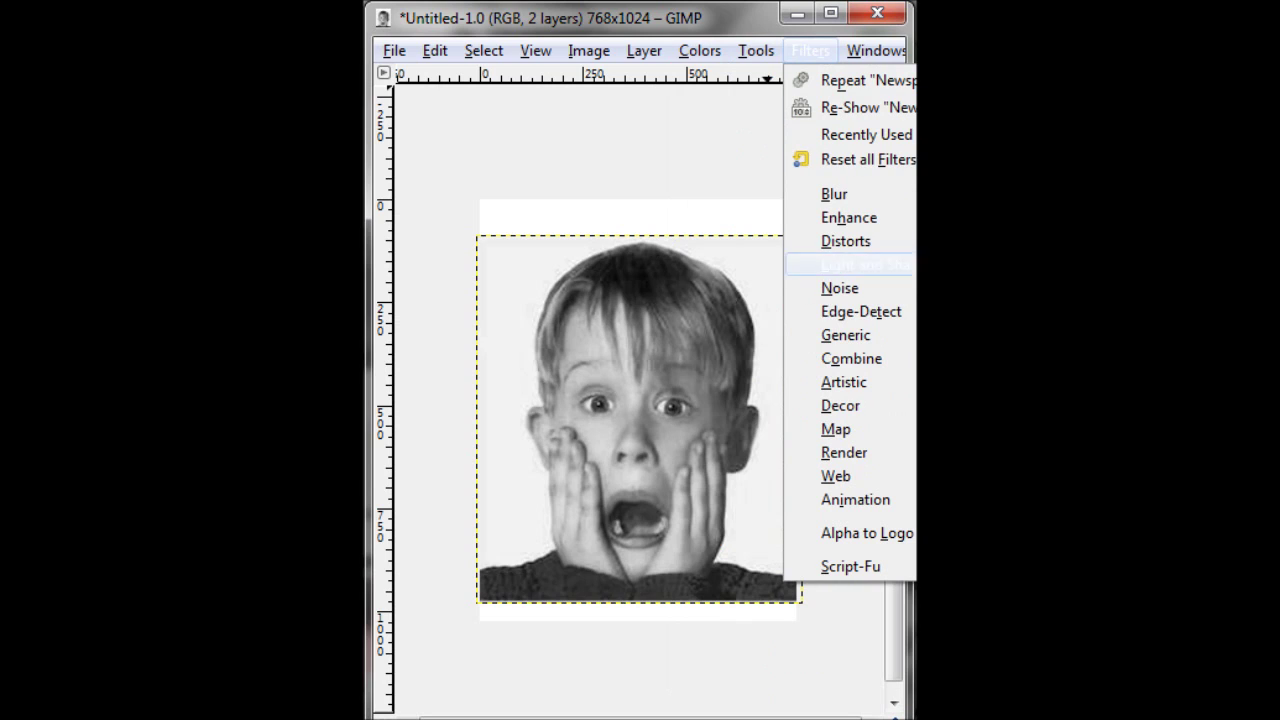
{"action": "key", "text": "Down"}
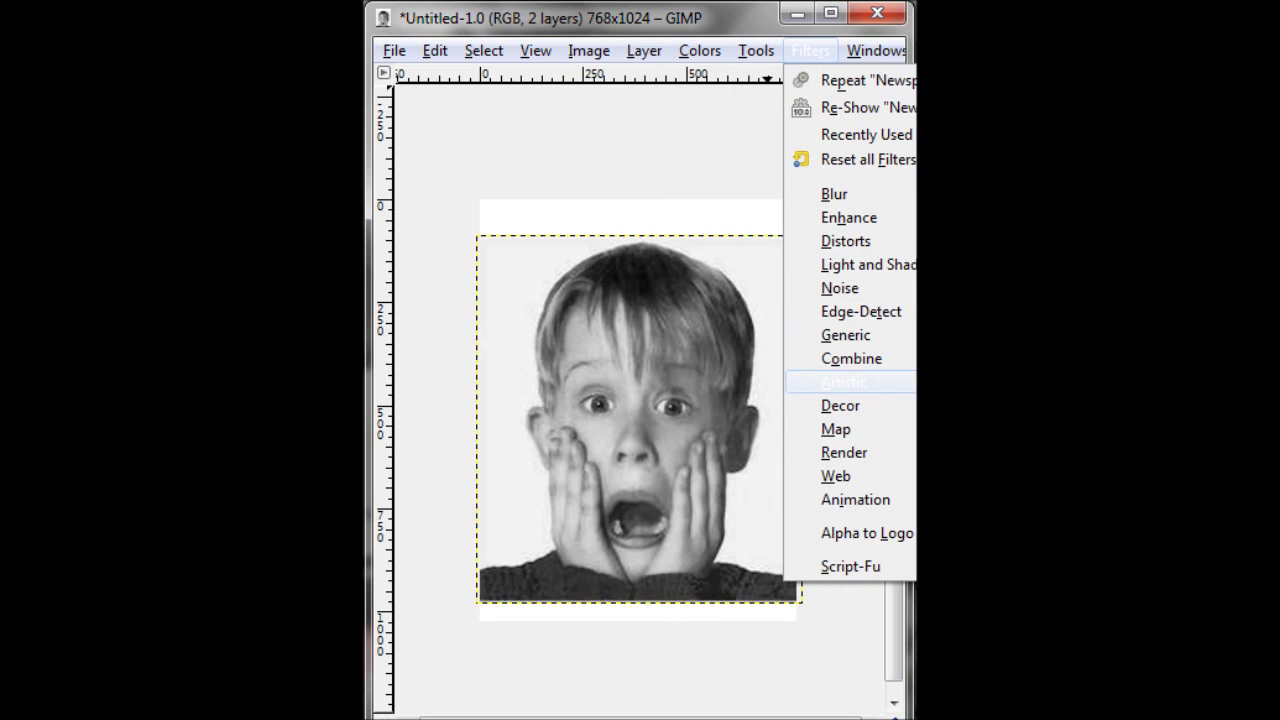
{"action": "key", "text": "Up"}
{"action": "key", "text": "Up"}
{"action": "key", "text": "Up"}
{"action": "key", "text": "Up"}
{"action": "key", "text": "Up"}
{"action": "key", "text": "Up"}
{"action": "key", "text": "Down"}
{"action": "key", "text": "Up"}
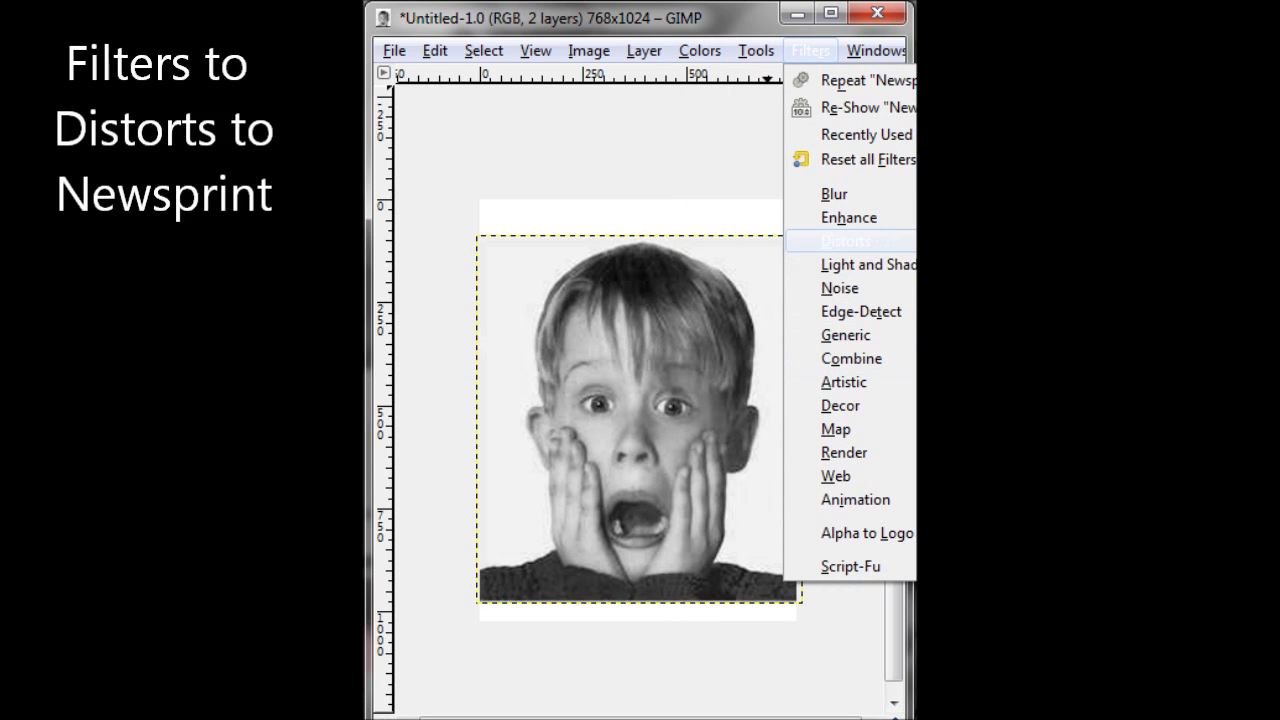
{"action": "key", "text": "Return"}
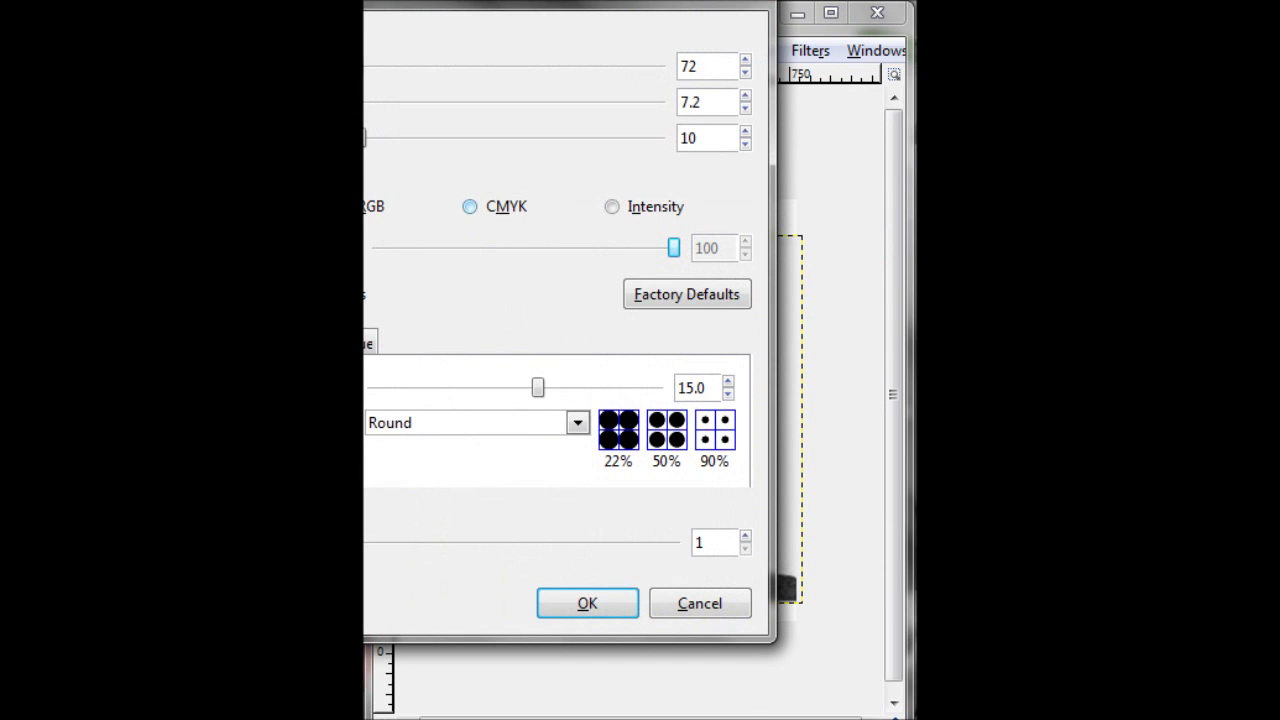
{"action": "key", "text": "alt+m"}
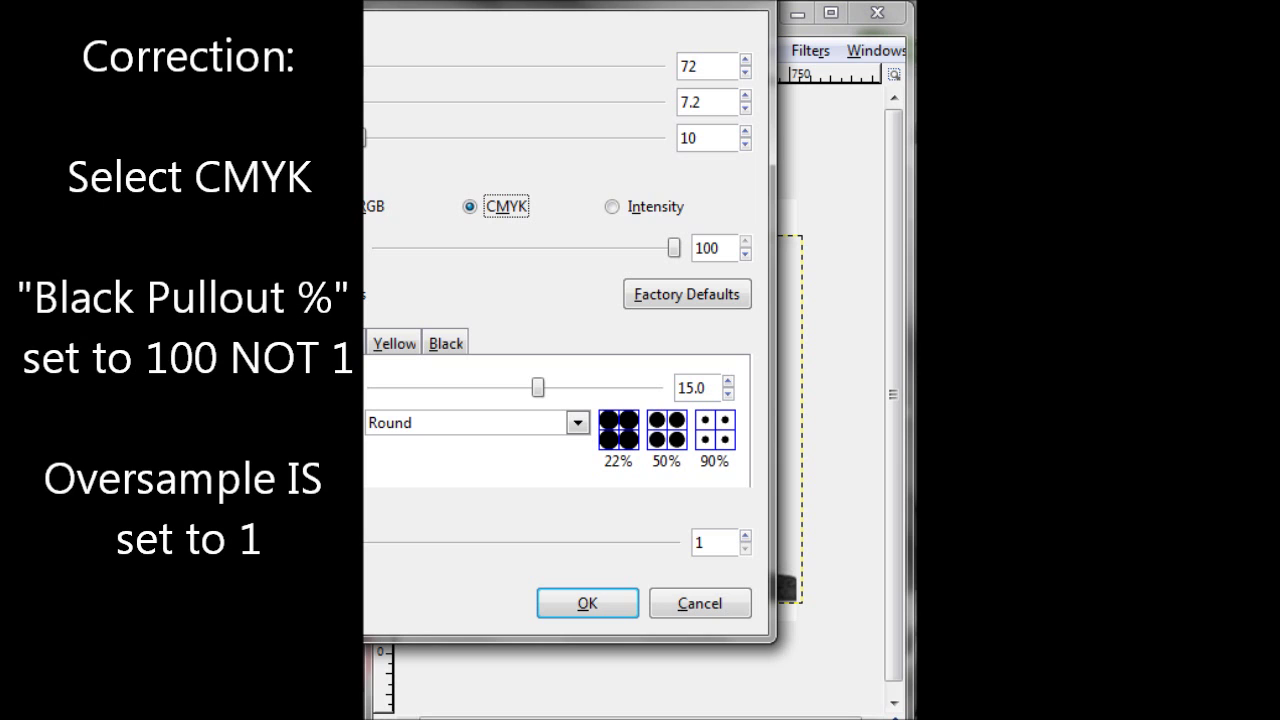
{"action": "left_click", "coordinate": [581, 597]}
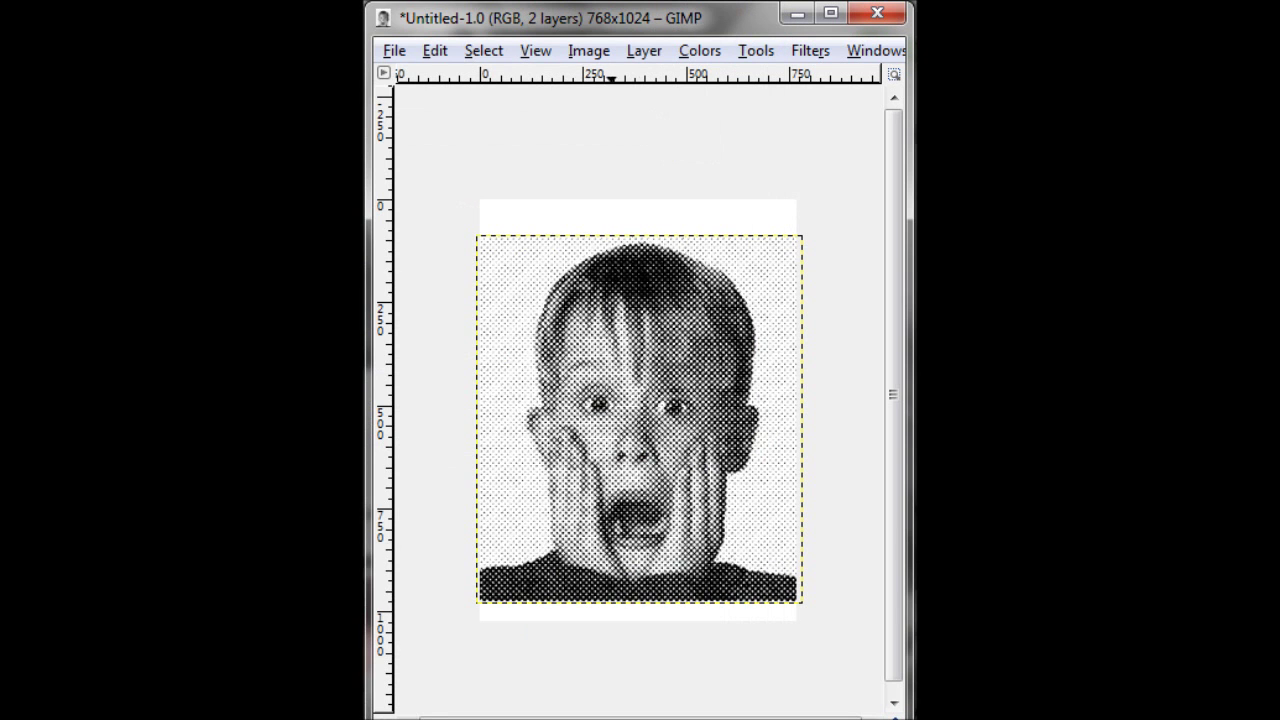
Step: Examine the halftone dot pattern on the face up close and in the full picture
{"action": "left_click_drag", "start_coordinate": [656, 432], "coordinate": [667, 403]}
{"action": "scroll", "coordinate": [648, 410], "scroll_direction": "up", "scroll_amount": 2}
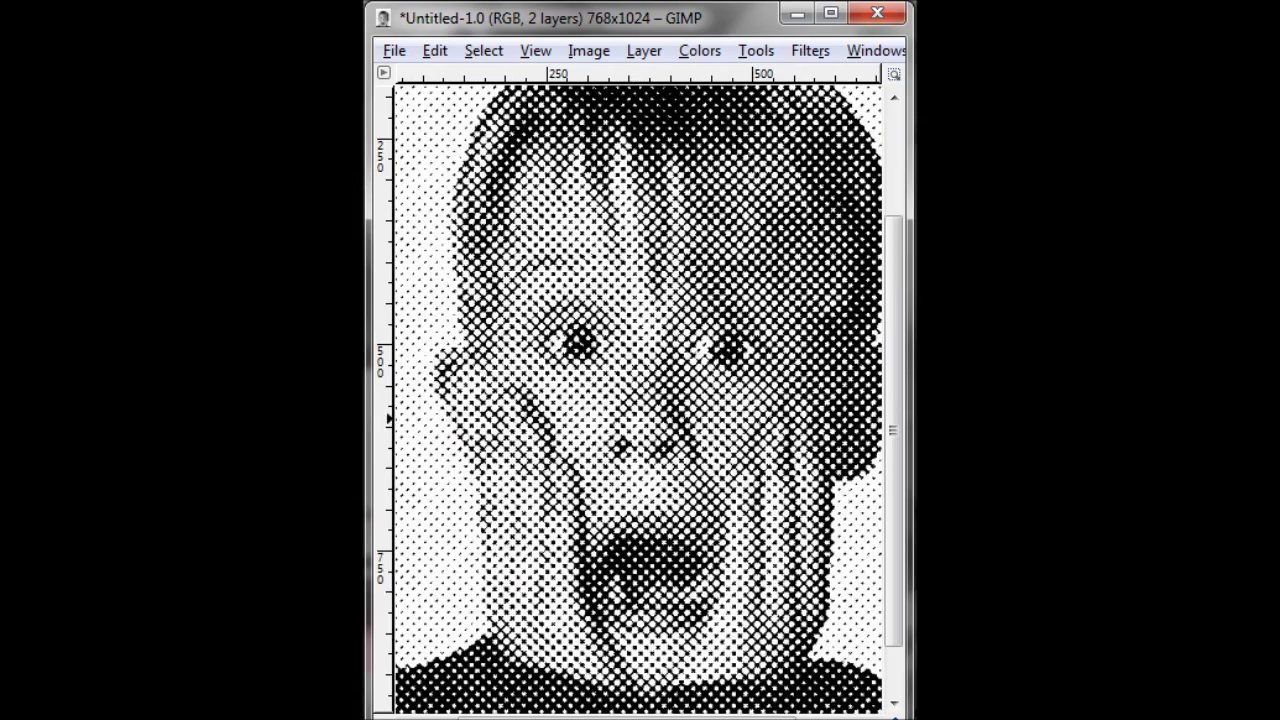
{"action": "key", "text": "plus"}
{"action": "key", "text": "plus"}
{"action": "key", "text": "plus"}
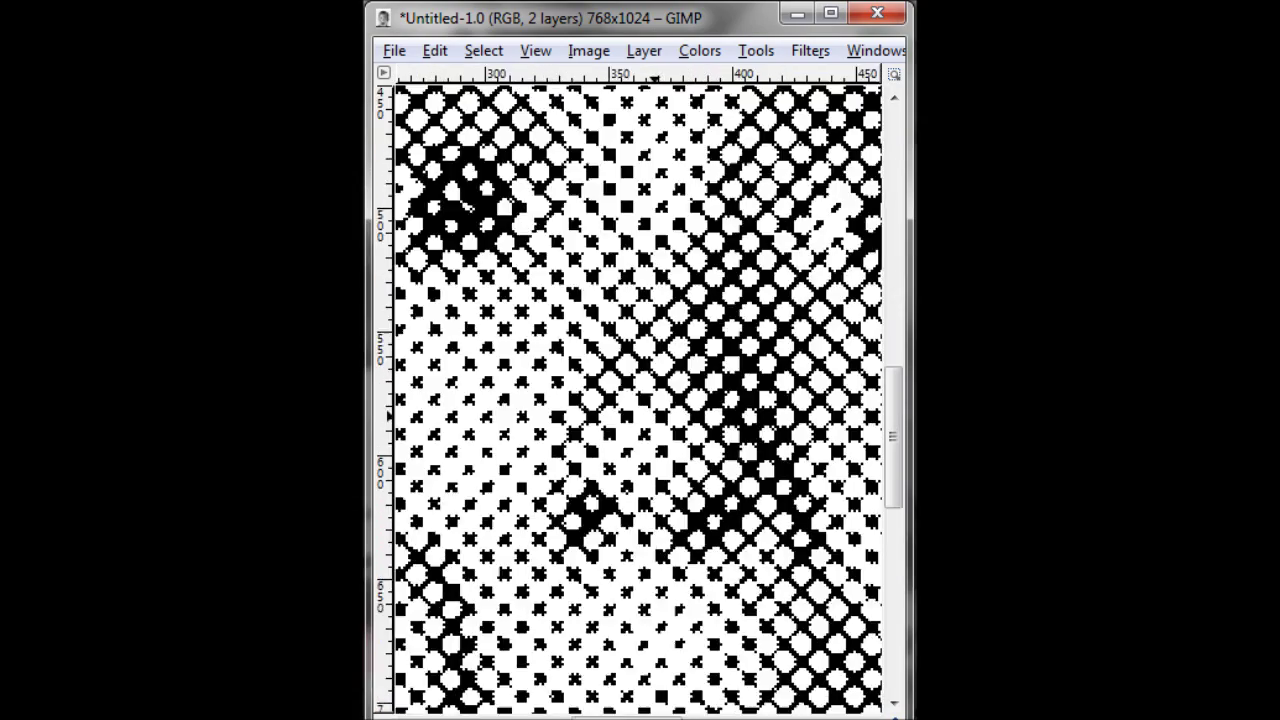
{"action": "key", "text": "minus"}
{"action": "key", "text": "minus"}
{"action": "key", "text": "minus"}
{"action": "key", "text": "minus"}
{"action": "key", "text": "minus"}
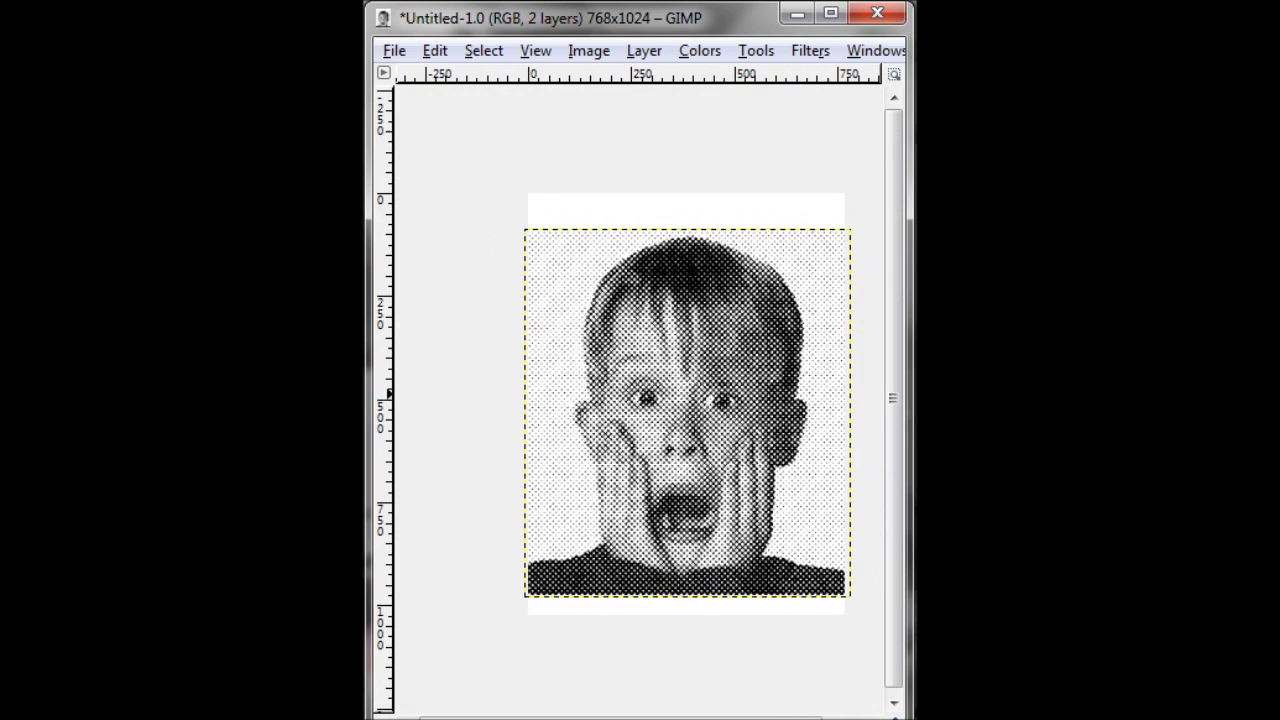
{"action": "left_click_drag", "start_coordinate": [614, 393], "coordinate": [608, 380]}
{"action": "left_click_drag", "start_coordinate": [690, 260], "coordinate": [665, 251]}
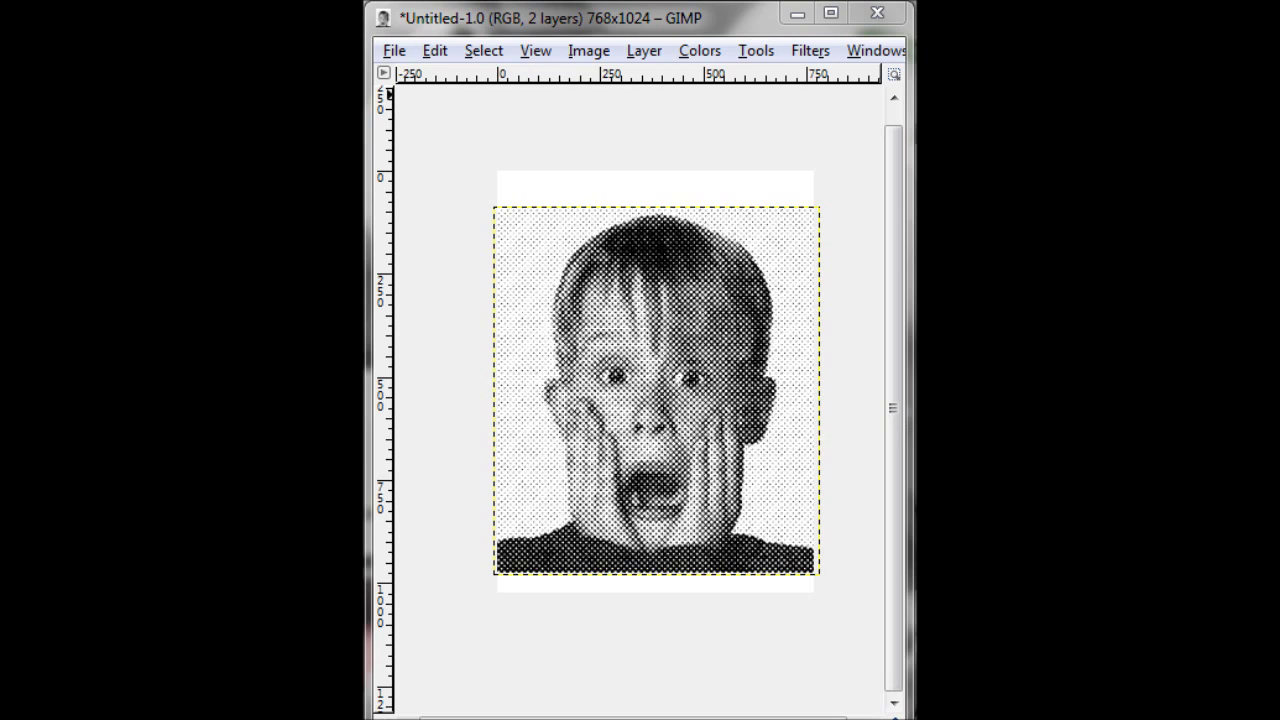
Step: Select the dotted background around the head and shoulders with a freehand outline, delete it and clear the selection
{"action": "left_click", "coordinate": [482, 540]}
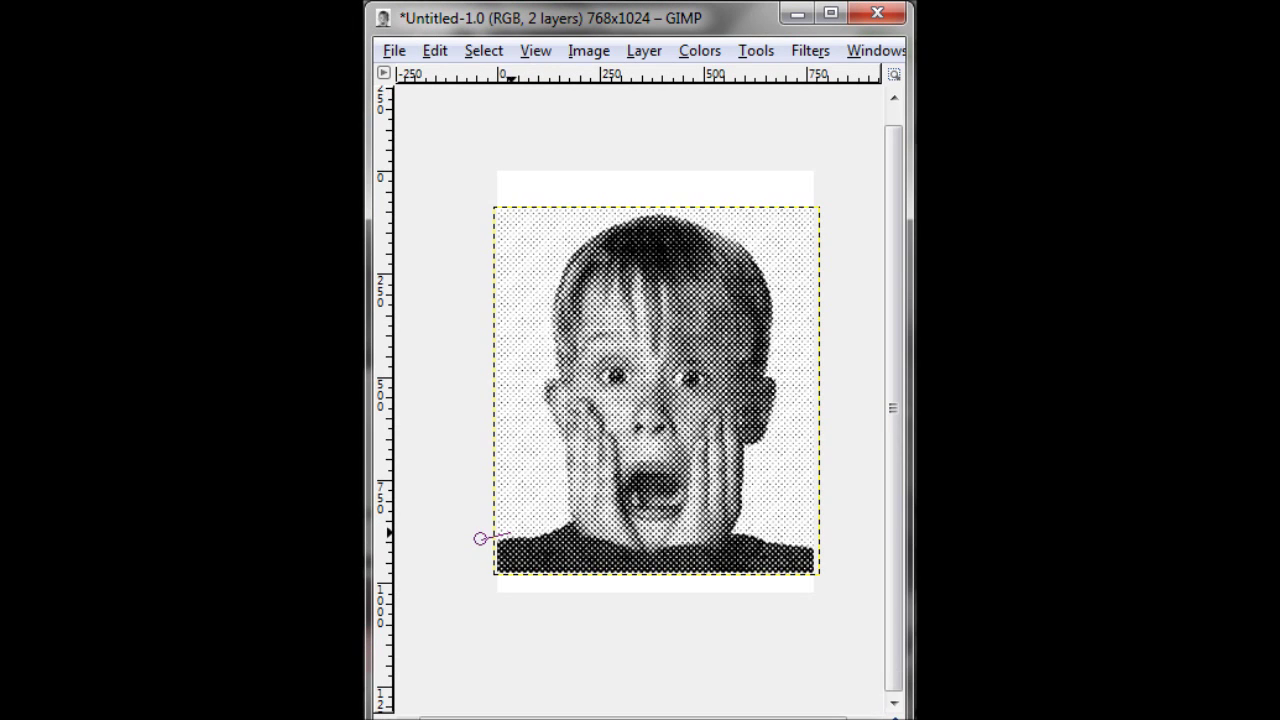
{"action": "mouse_move", "coordinate": [555, 519]}
{"action": "left_mouse_down"}
{"action": "mouse_move", "coordinate": [538, 389]}
{"action": "mouse_move", "coordinate": [547, 298]}
{"action": "mouse_move", "coordinate": [574, 234]}
{"action": "mouse_move", "coordinate": [568, 246]}
{"action": "mouse_move", "coordinate": [648, 205]}
{"action": "mouse_move", "coordinate": [629, 212]}
{"action": "mouse_move", "coordinate": [713, 215]}
{"action": "mouse_move", "coordinate": [752, 234]}
{"action": "mouse_move", "coordinate": [774, 300]}
{"action": "mouse_move", "coordinate": [779, 395]}
{"action": "mouse_move", "coordinate": [750, 447]}
{"action": "mouse_move", "coordinate": [766, 432]}
{"action": "mouse_move", "coordinate": [738, 524]}
{"action": "mouse_move", "coordinate": [830, 545]}
{"action": "mouse_move", "coordinate": [829, 194]}
{"action": "mouse_move", "coordinate": [700, 120]}
{"action": "mouse_move", "coordinate": [434, 177]}
{"action": "mouse_move", "coordinate": [414, 518]}
{"action": "mouse_move", "coordinate": [481, 540]}
{"action": "left_mouse_up"}
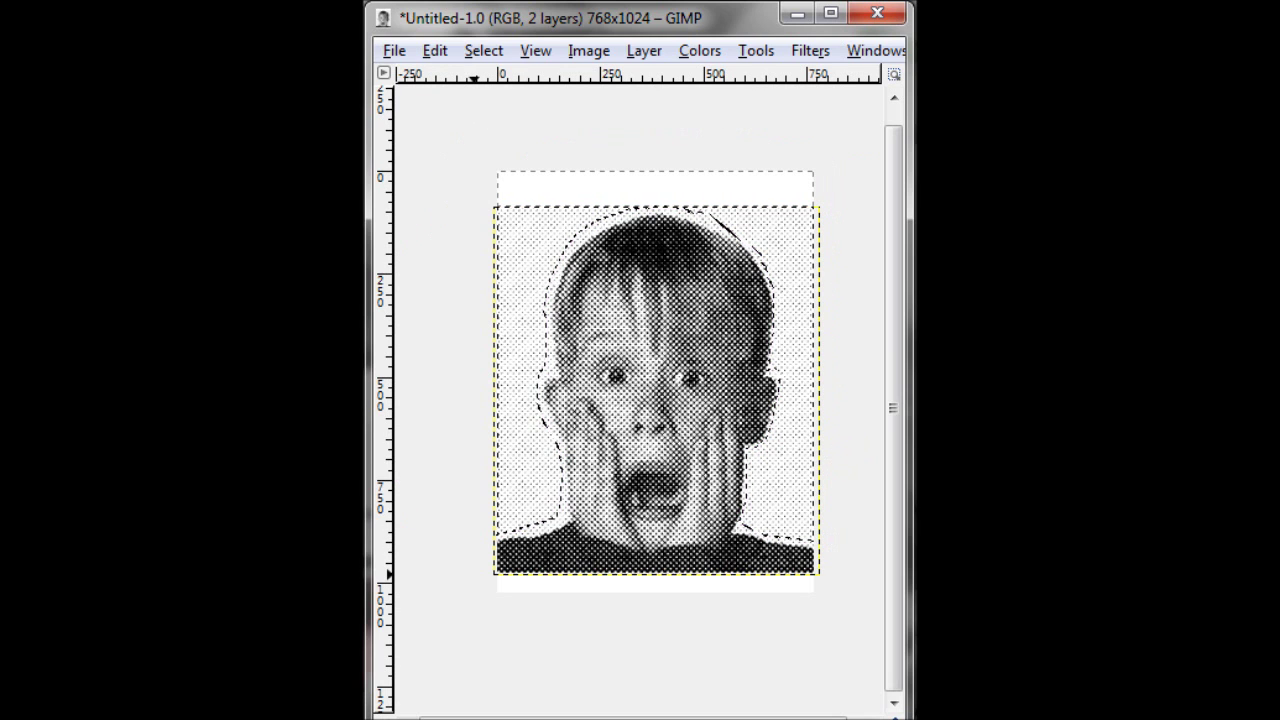
{"action": "key", "text": "Delete"}
{"action": "key", "text": "ctrl+shift+a"}
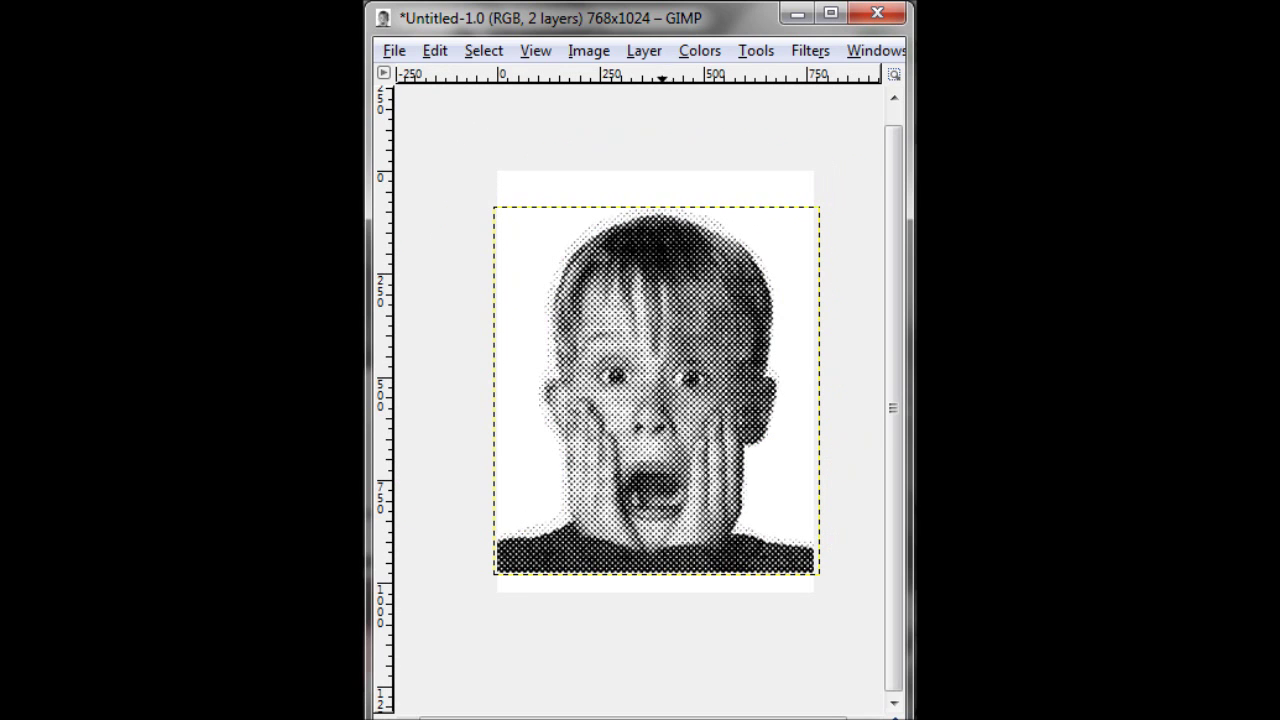
Step: Set up saving the halftone portrait as a new file named mc.tif in the Pictures folder
{"action": "mouse_move", "coordinate": [664, 350]}
{"action": "left_mouse_down"}
{"action": "mouse_move", "coordinate": [687, 325]}
{"action": "mouse_move", "coordinate": [661, 344]}
{"action": "left_mouse_up"}
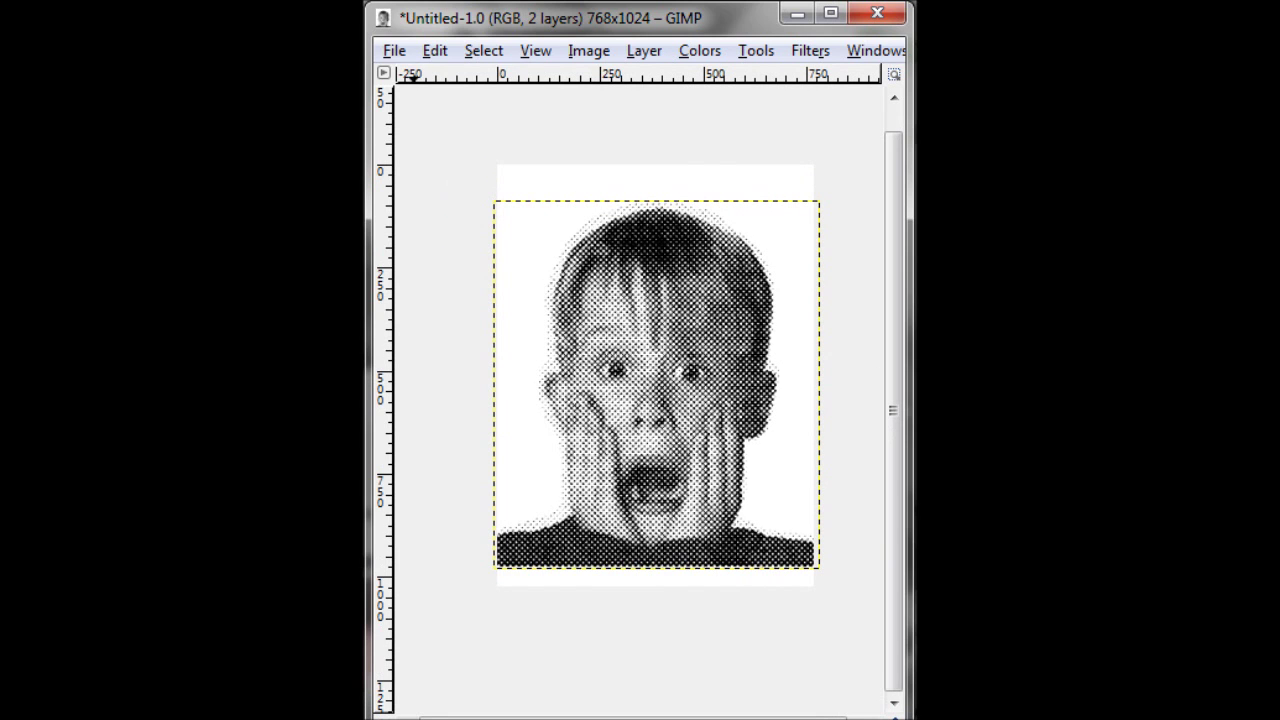
{"action": "left_click", "coordinate": [397, 51]}
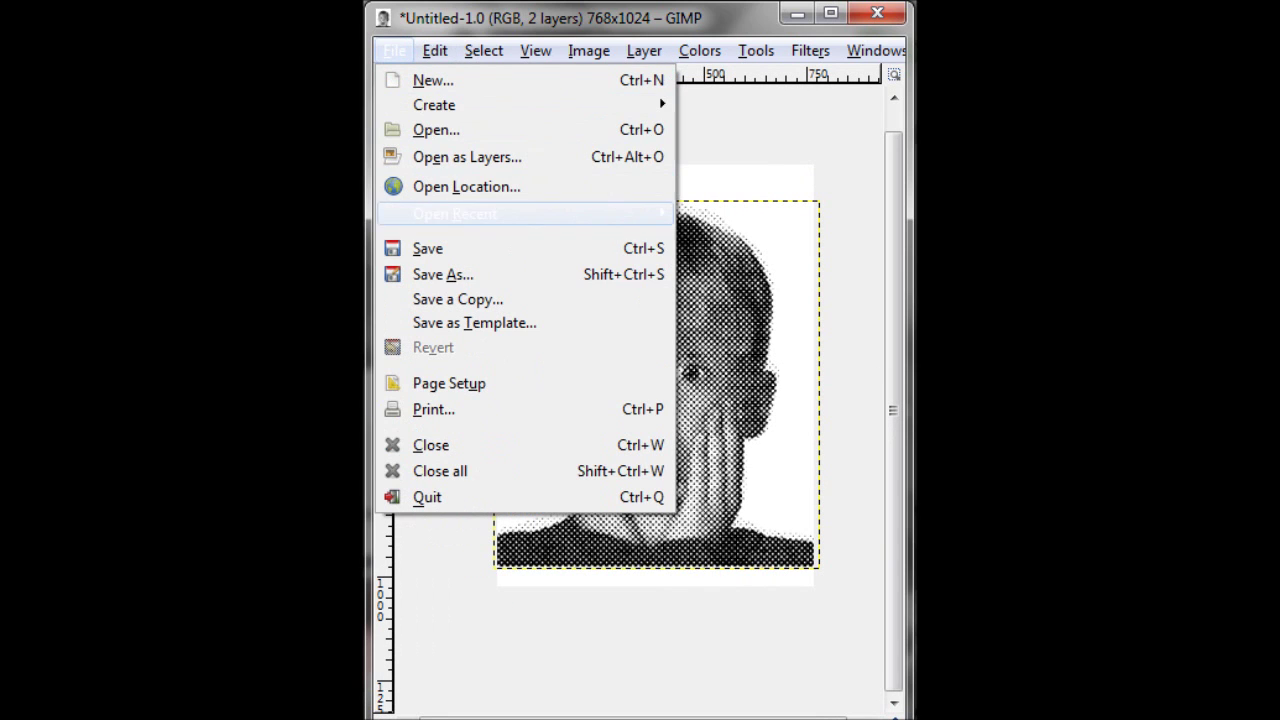
{"action": "left_click", "coordinate": [443, 274]}
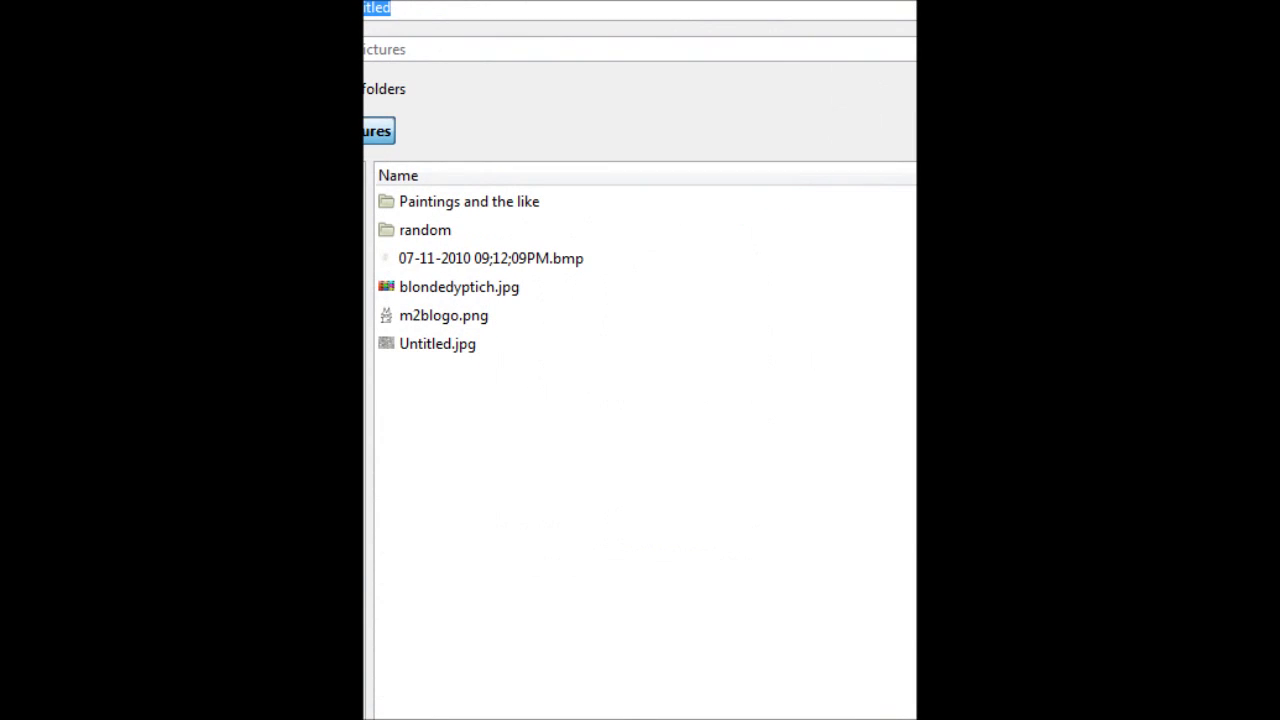
{"action": "left_click_drag", "start_coordinate": [480, 0], "coordinate": [688, 153]}
{"action": "left_click", "coordinate": [620, 199]}
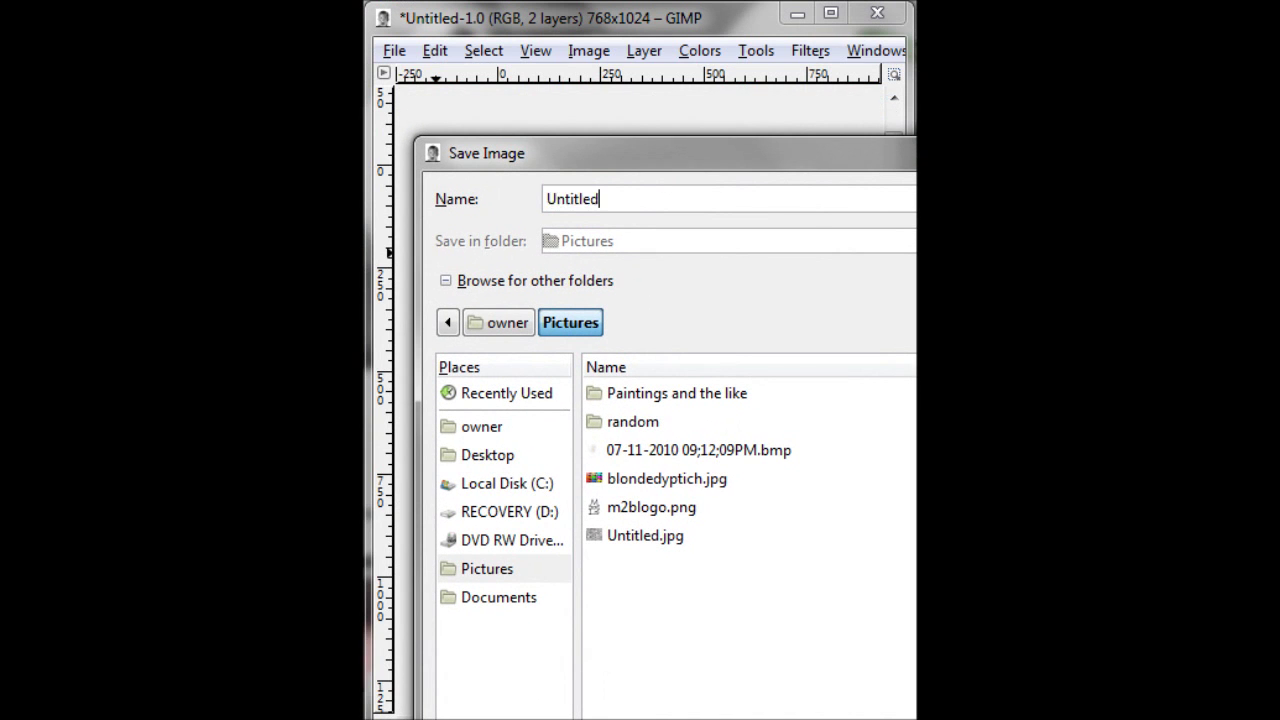
{"action": "double_click", "coordinate": [580, 199]}
{"action": "type", "text": "mc."}
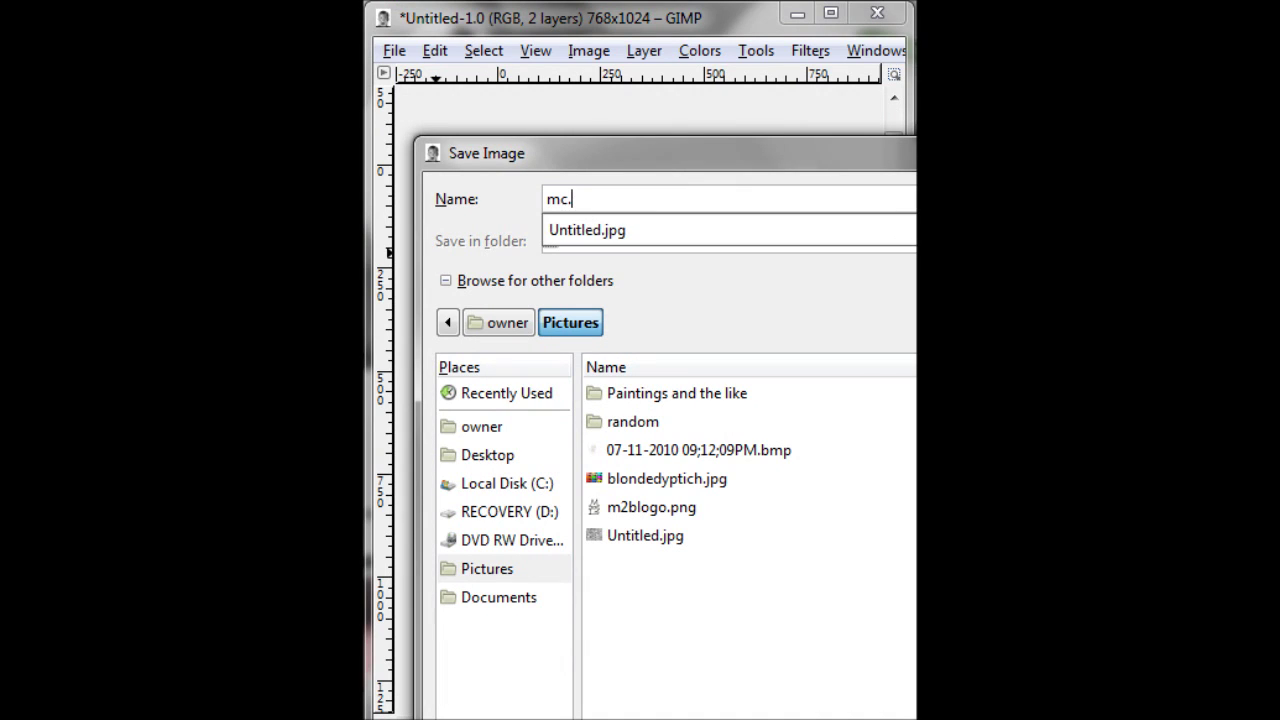
{"action": "type", "text": "tif"}
{"action": "key", "text": "Return"}
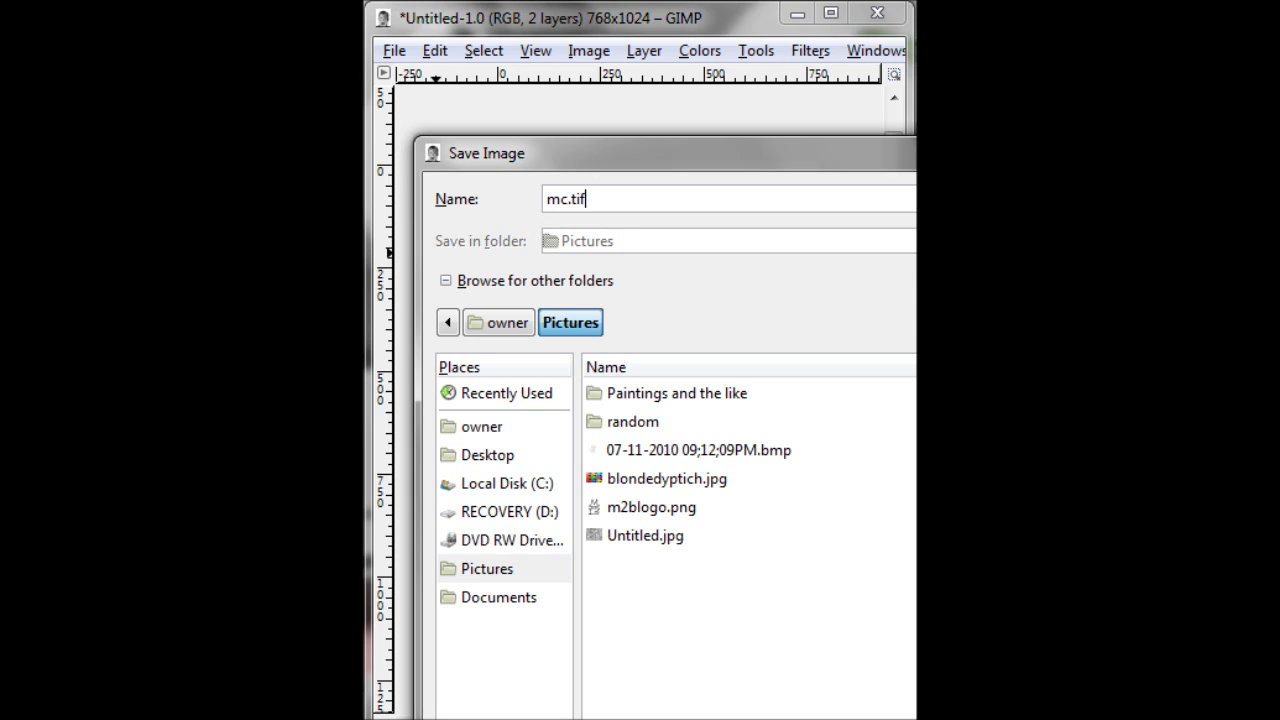
Step: Save mc.tif with the visible layers merged and no TIFF compression
{"action": "left_click_drag", "start_coordinate": [688, 153], "coordinate": [626, 58]}
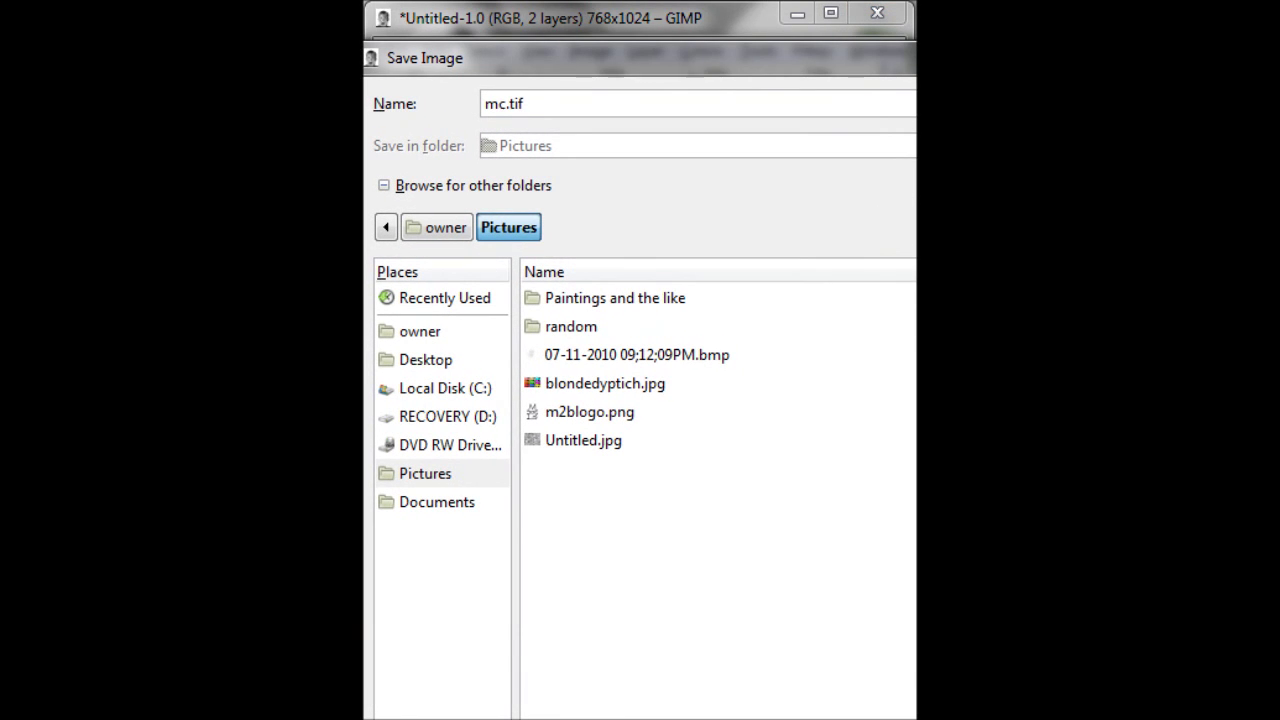
{"action": "key", "text": "Return"}
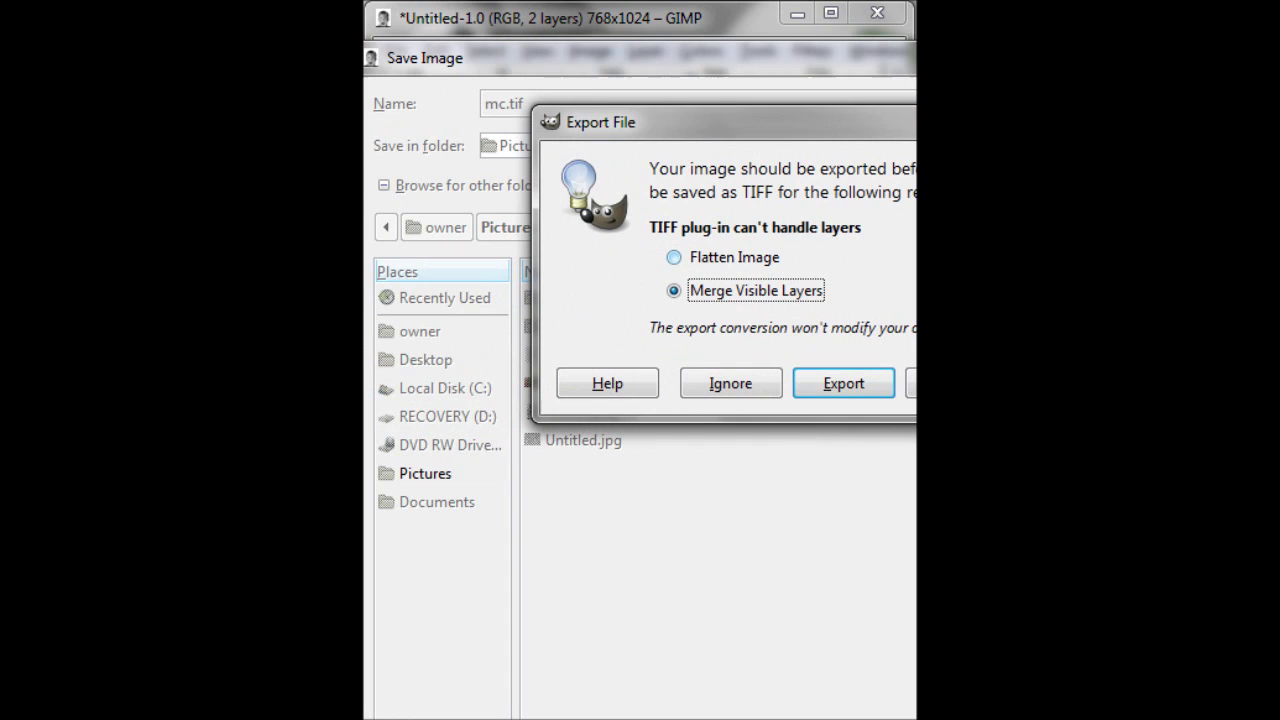
{"action": "key", "text": "Return"}
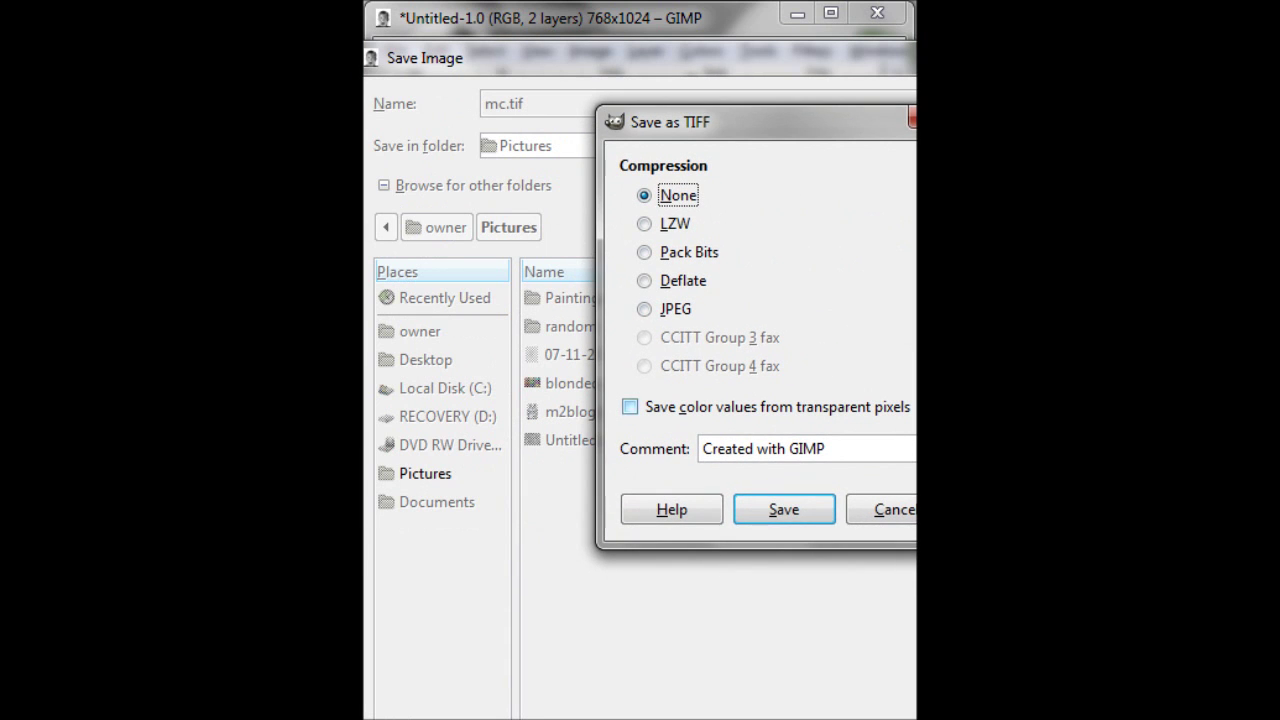
{"action": "key", "text": "Return"}
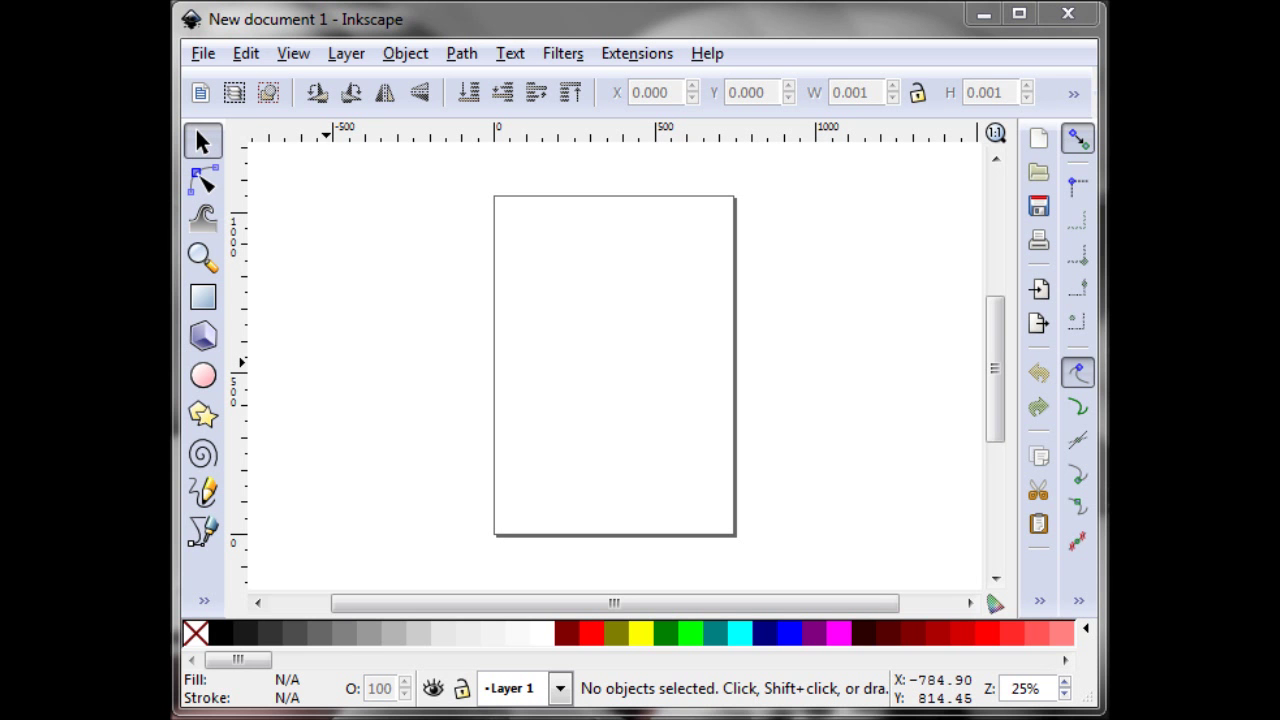
Step: Switch to Inkscape, embed the TIFF portrait in the new document, move it onto the page and lock its width-height ratio
{"action": "key", "text": "alt+e"}
{"action": "key", "text": "Left"}
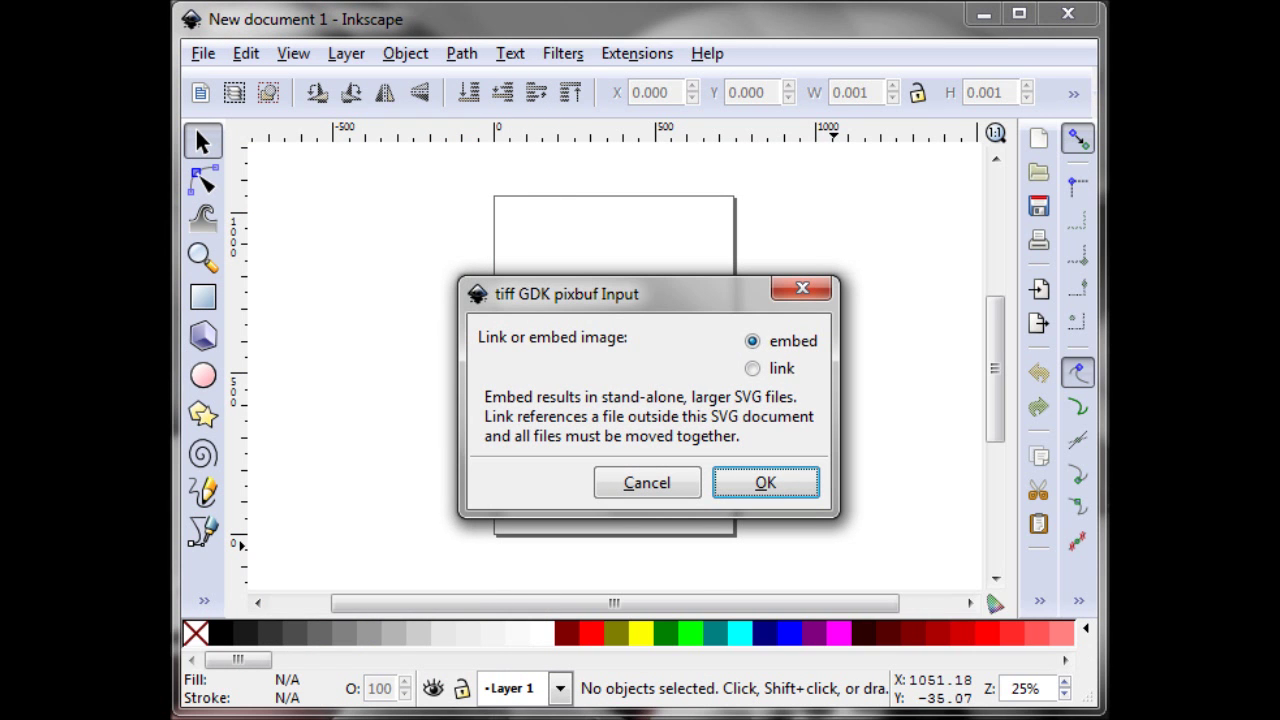
{"action": "key", "text": "Return"}
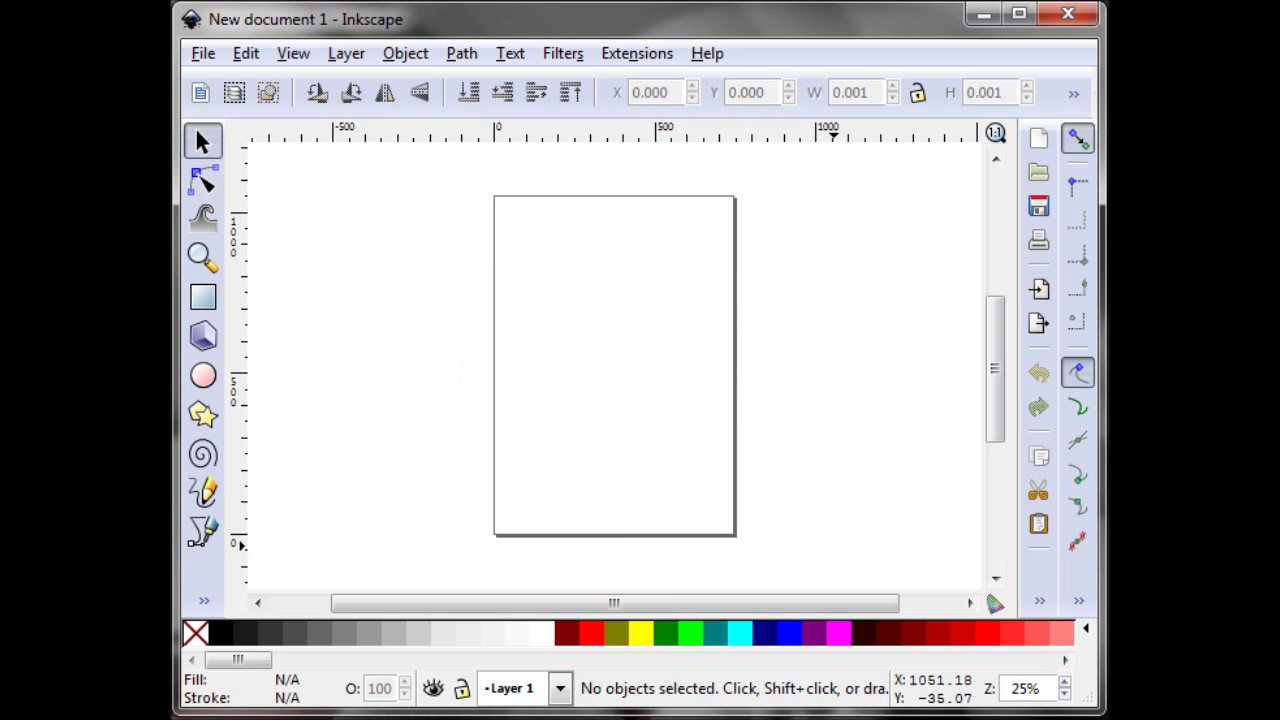
{"action": "left_click_drag", "start_coordinate": [822, 460], "coordinate": [622, 340]}
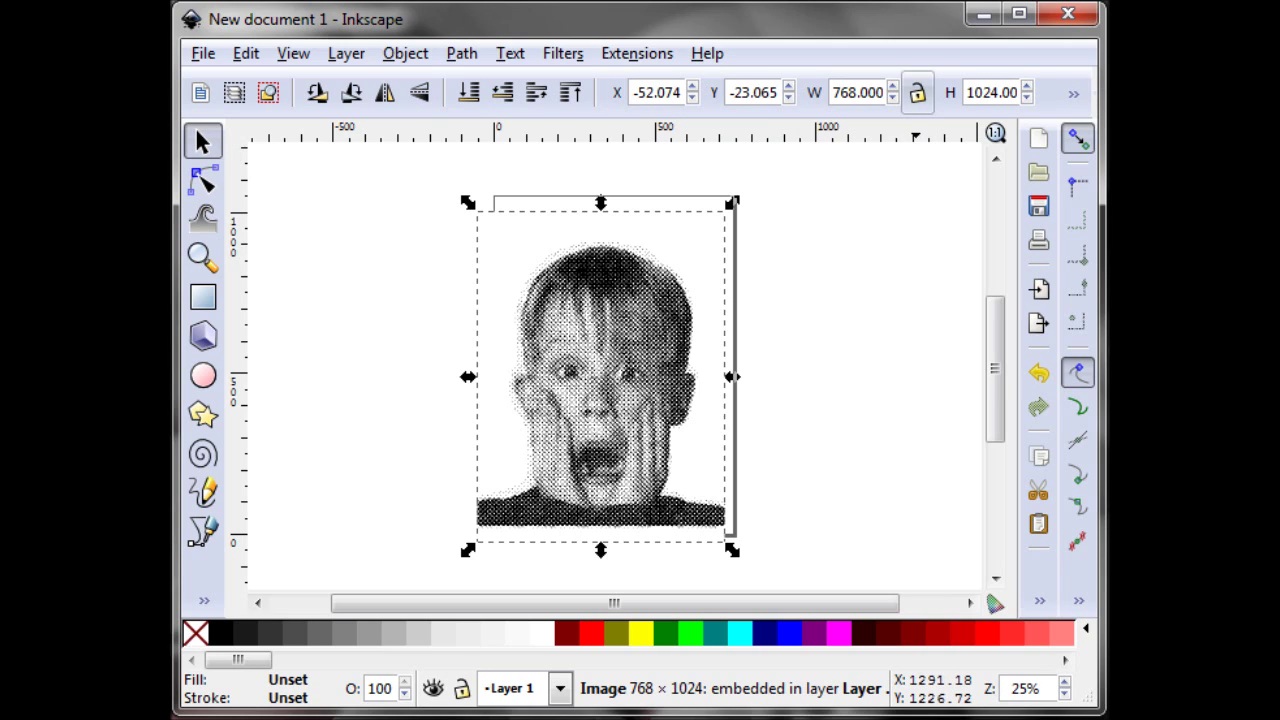
{"action": "left_click", "coordinate": [918, 92]}
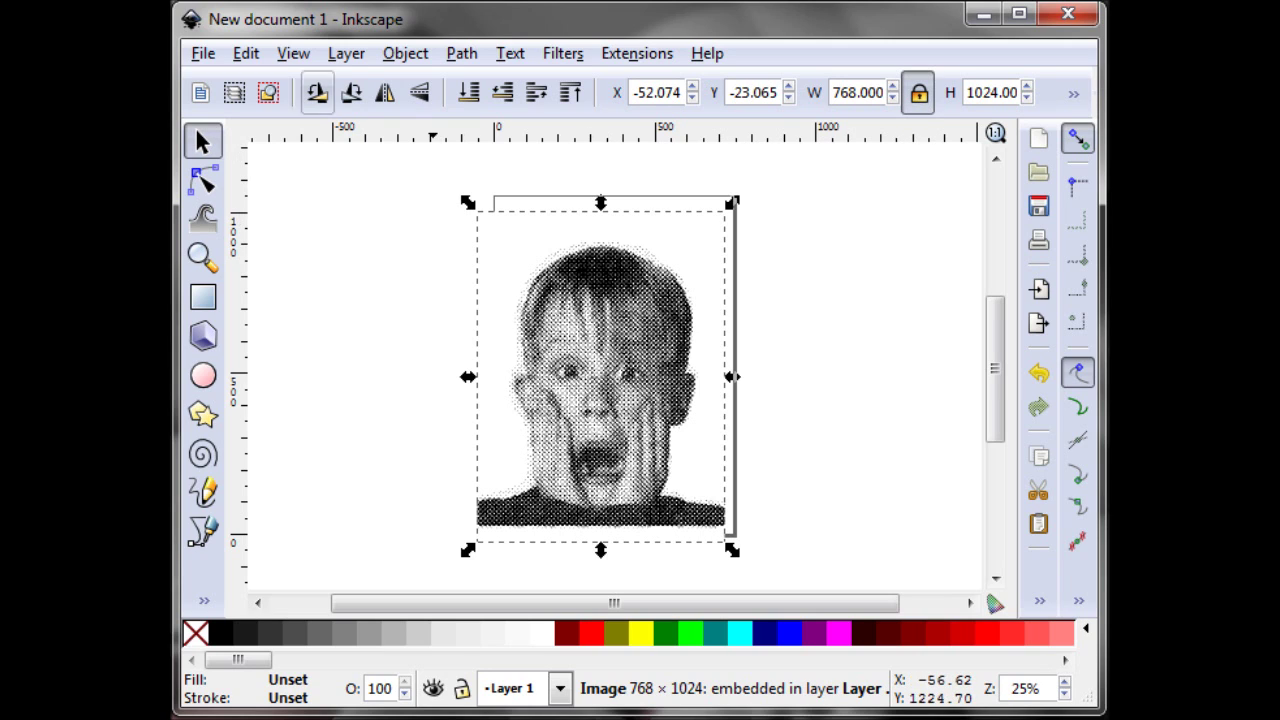
Step: Set the page size to US Letter with the border on top of the drawing, and centre the portrait horizontally on the page
{"action": "left_click", "coordinate": [203, 53]}
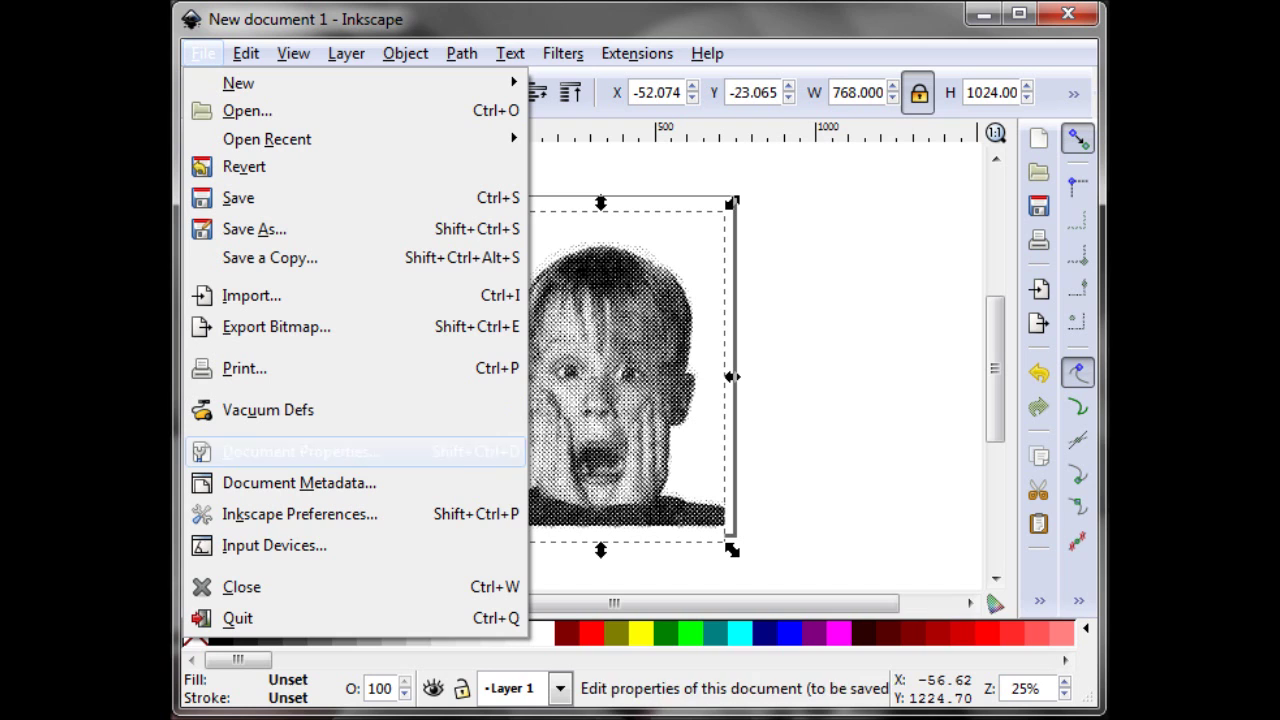
{"action": "left_click", "coordinate": [300, 451]}
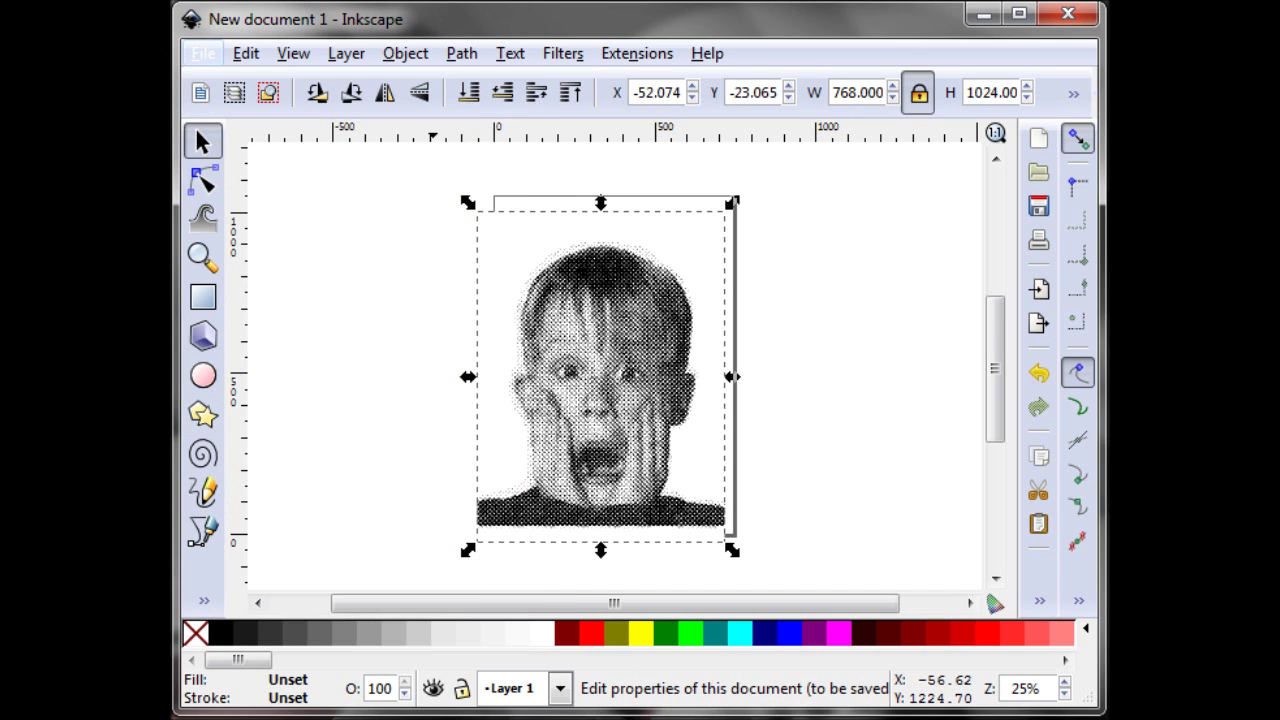
{"action": "left_click_drag", "start_coordinate": [1180, 4], "coordinate": [642, 56]}
{"action": "left_click", "coordinate": [620, 323]}
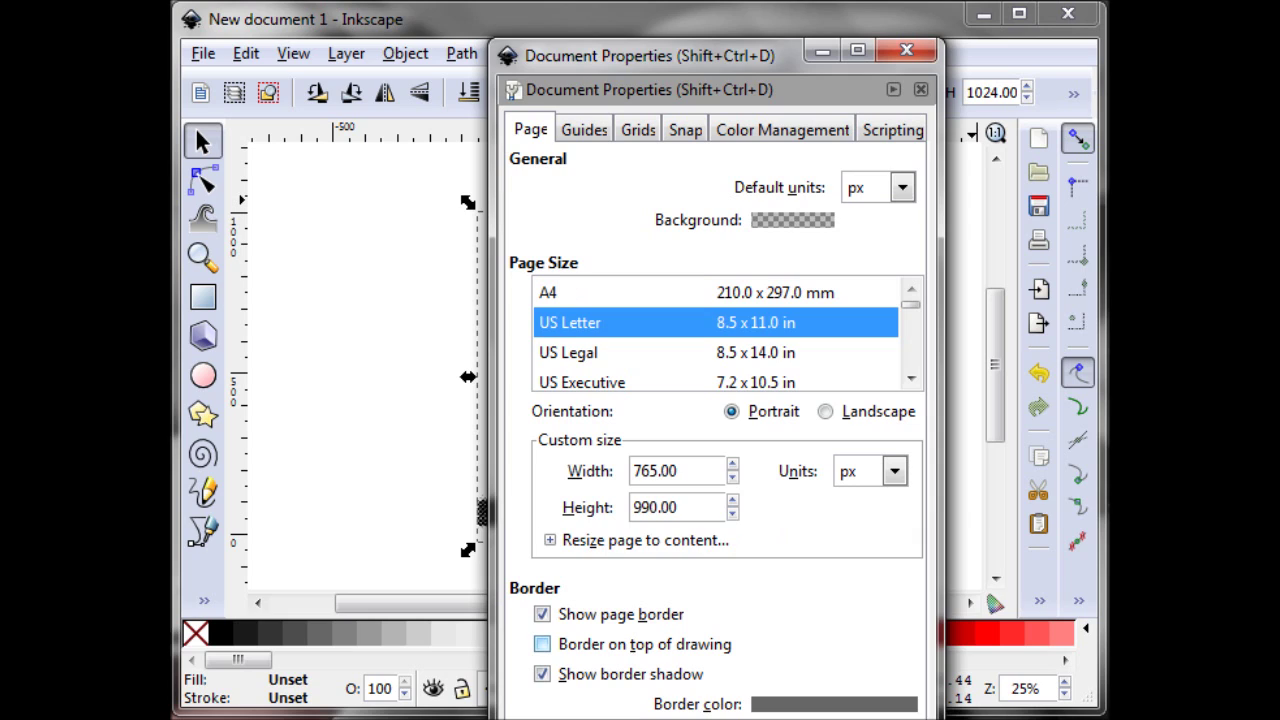
{"action": "left_click", "coordinate": [543, 644]}
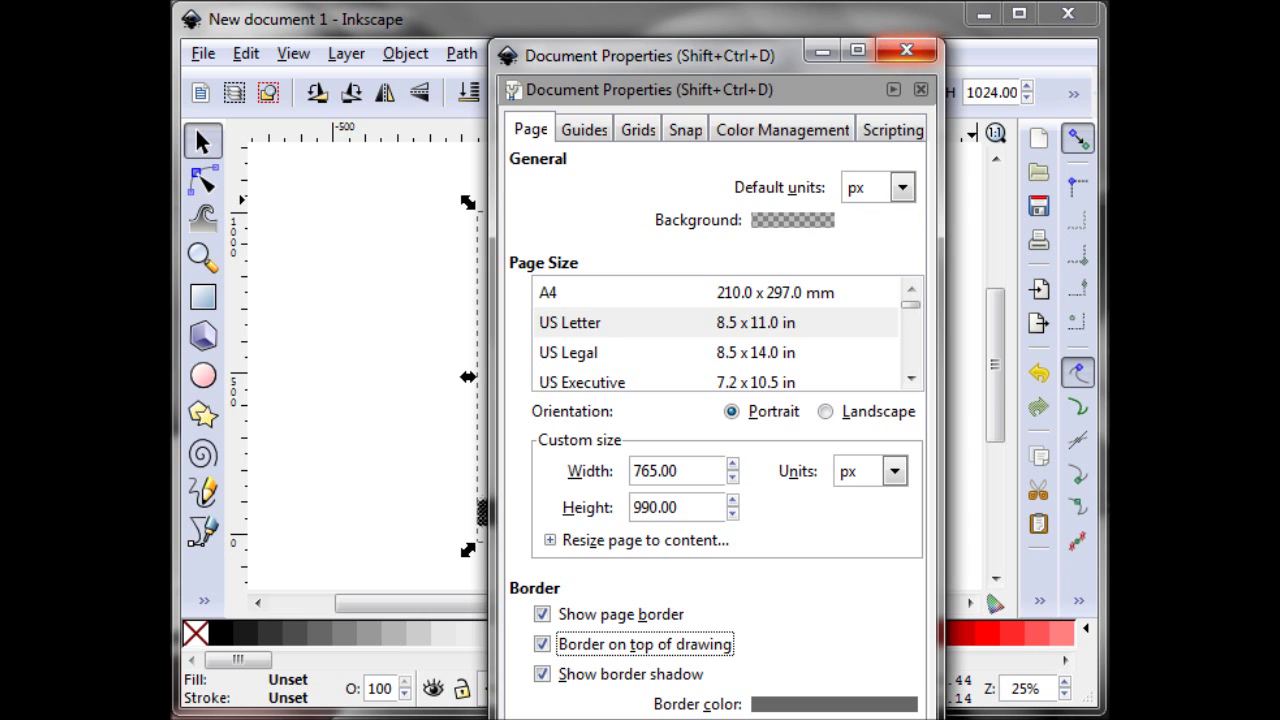
{"action": "left_click", "coordinate": [906, 50]}
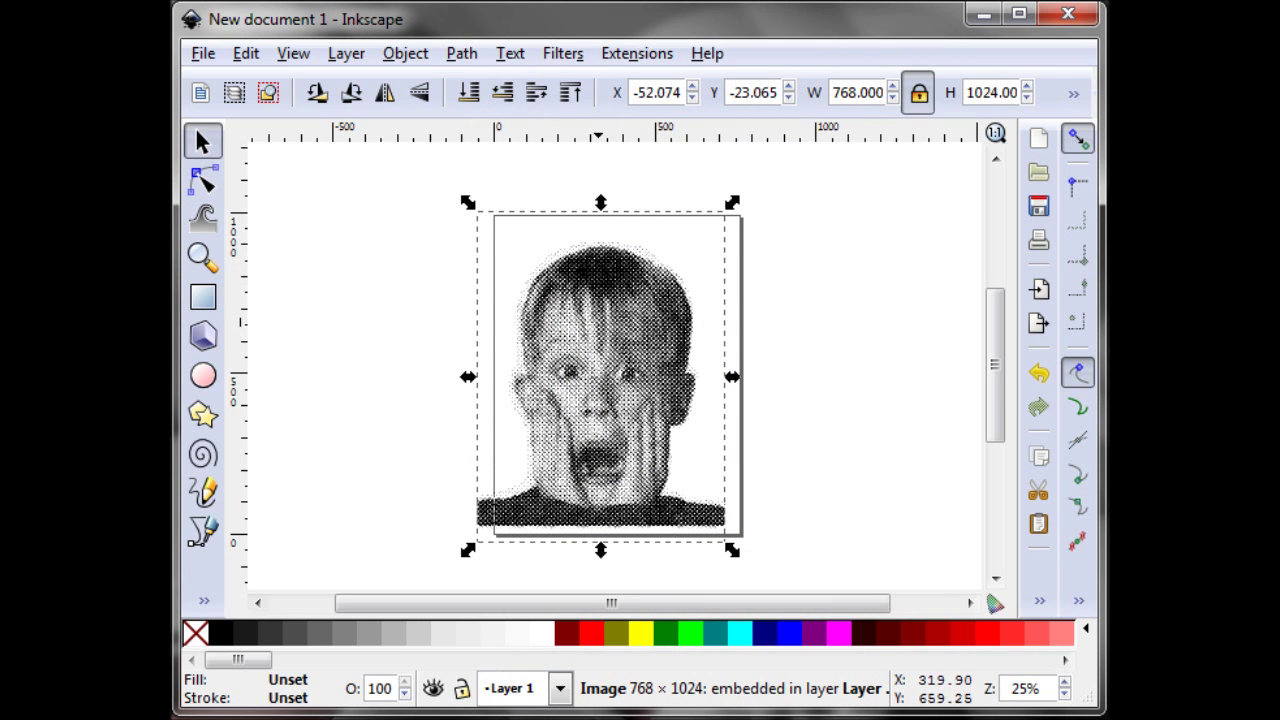
{"action": "left_click_drag", "start_coordinate": [603, 322], "coordinate": [624, 322]}
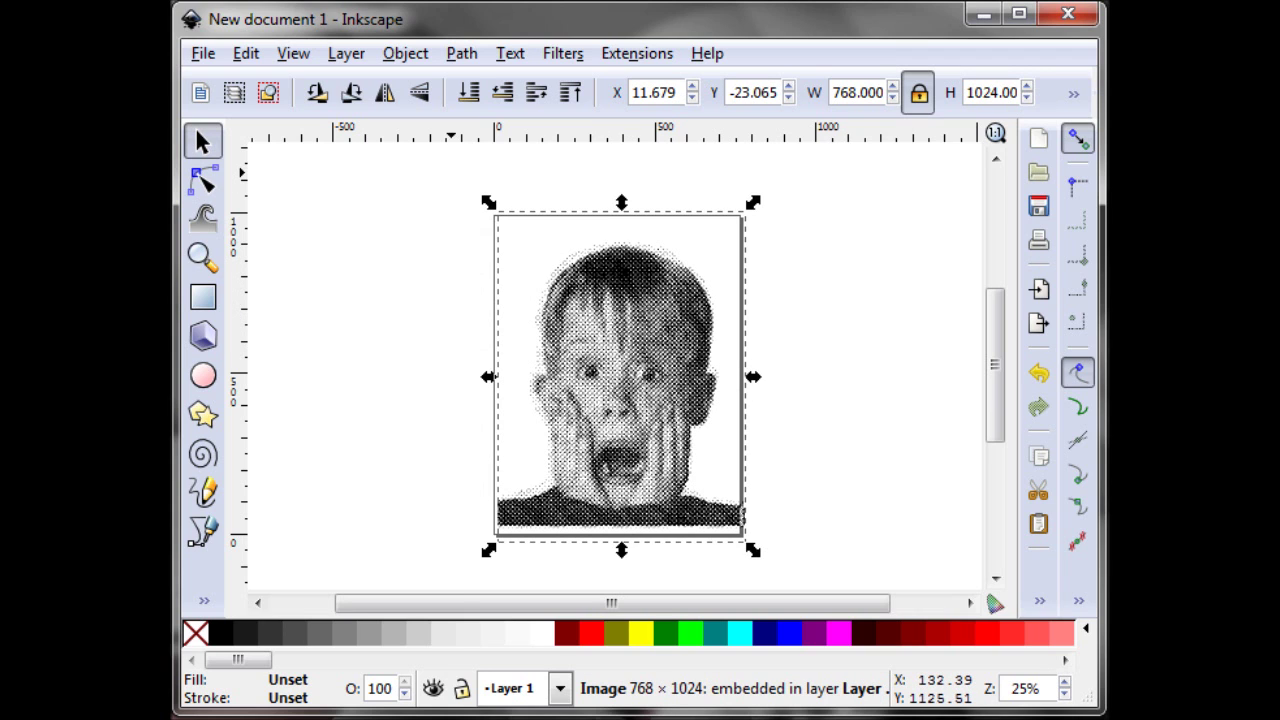
Step: Set up a Trace Bitmap of the portrait using color quantization and preview it with 8 colors
{"action": "key", "text": "alt+p"}
{"action": "key", "text": "Down"}
{"action": "key", "text": "Down"}
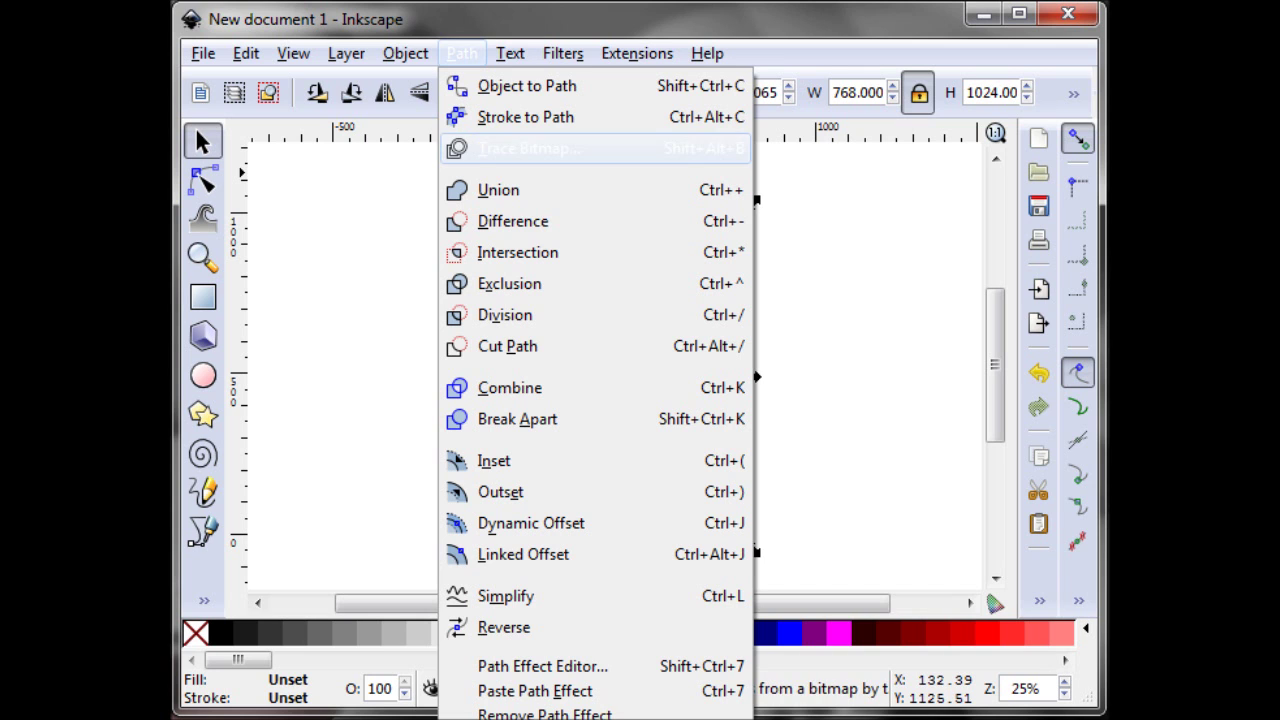
{"action": "left_click", "coordinate": [529, 149]}
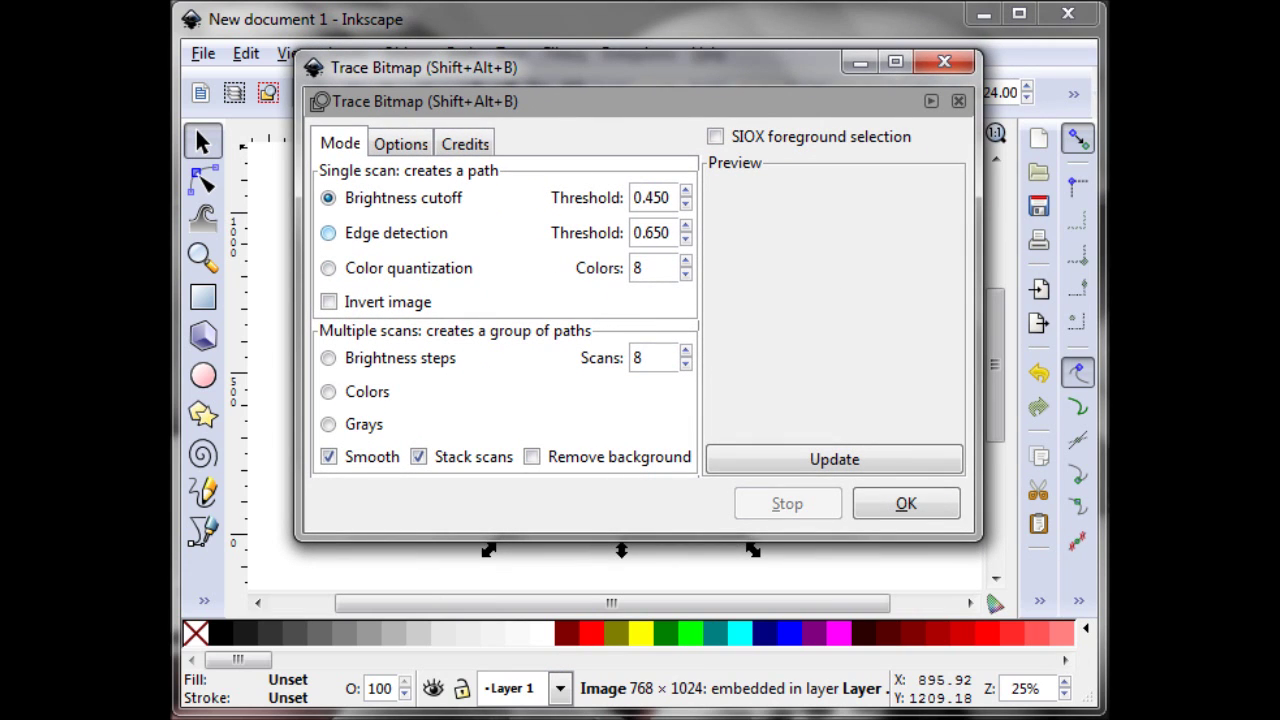
{"action": "left_click", "coordinate": [329, 268]}
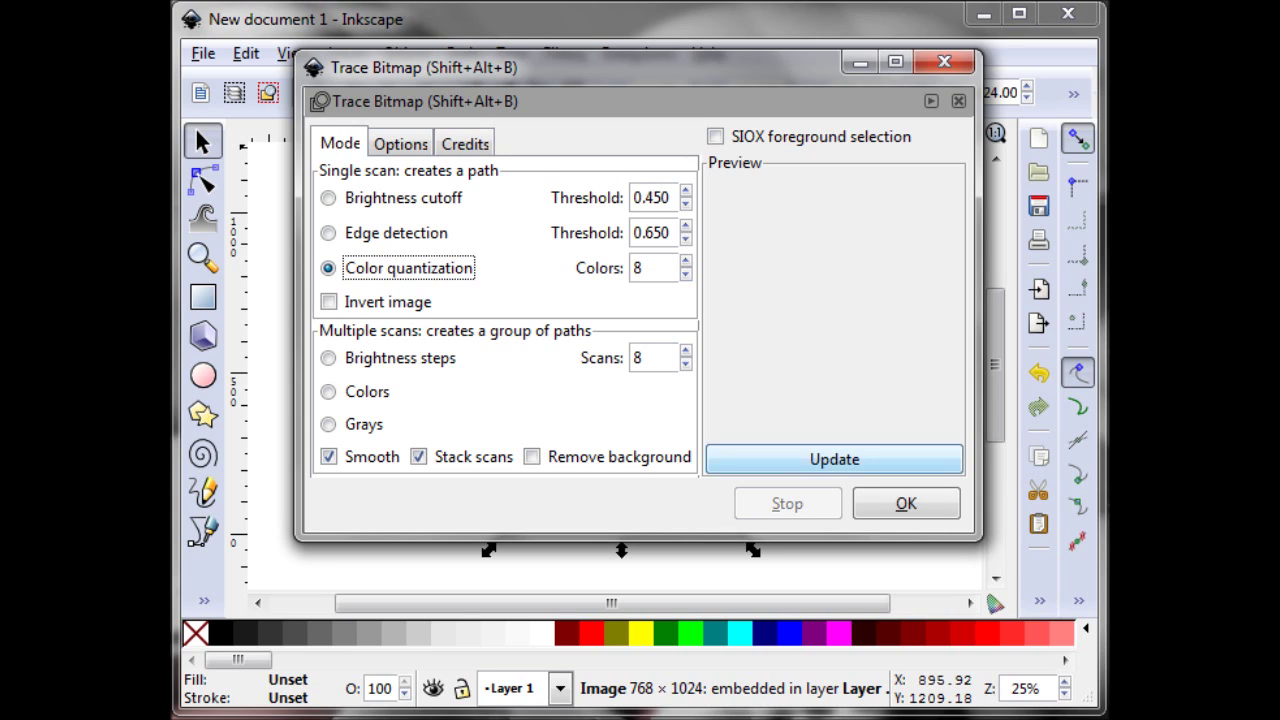
{"action": "left_click", "coordinate": [834, 460]}
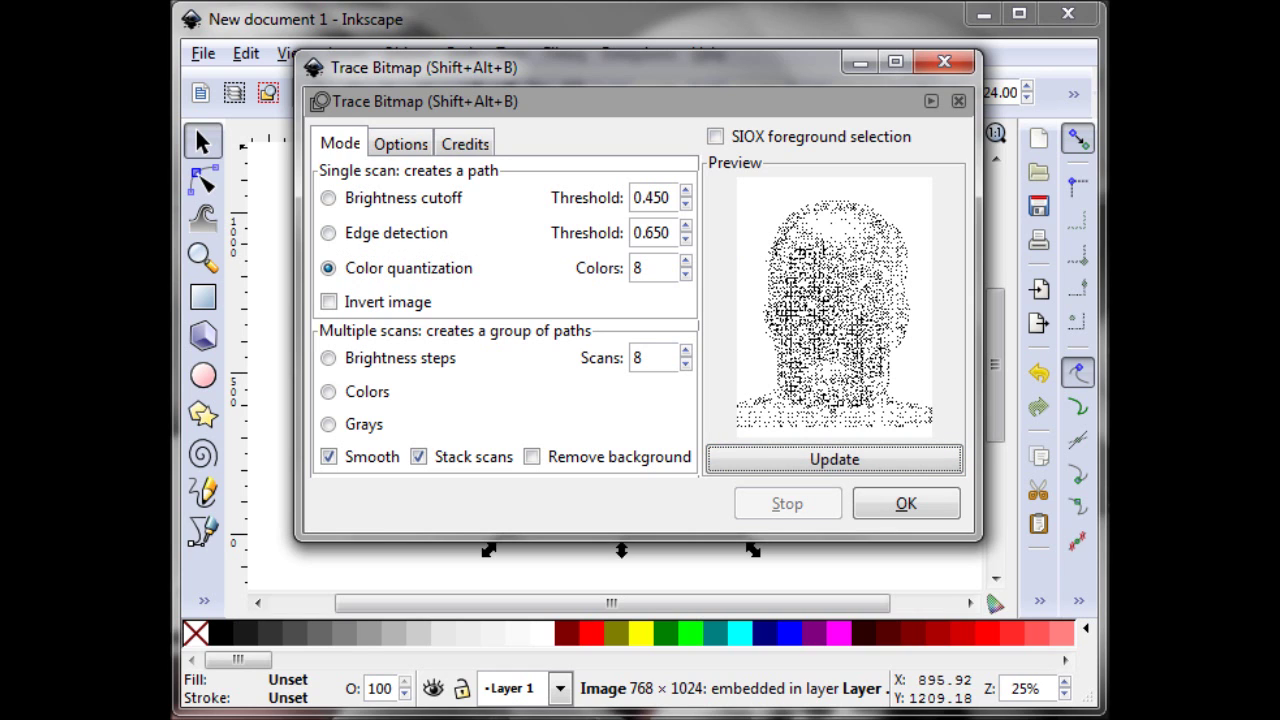
Step: Lower the trace's color count step by step to 2, refreshing the preview to compare the results
{"action": "left_click", "coordinate": [685, 274]}
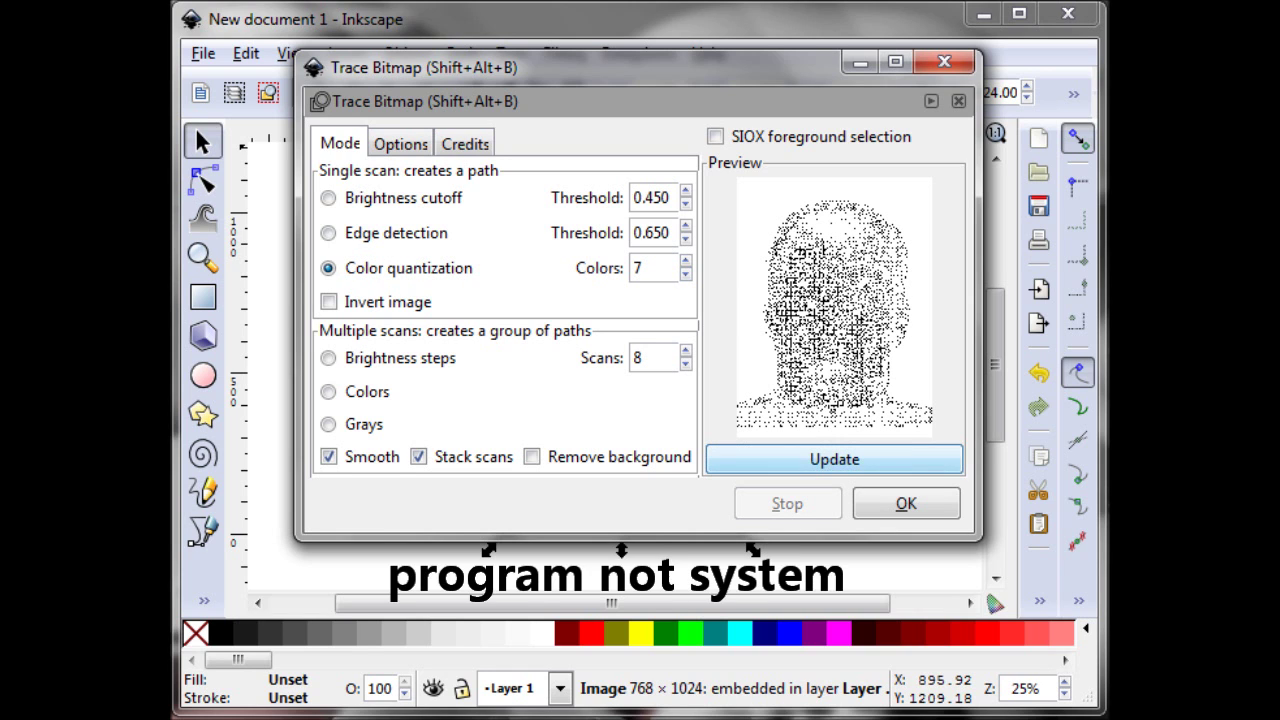
{"action": "left_click", "coordinate": [685, 274]}
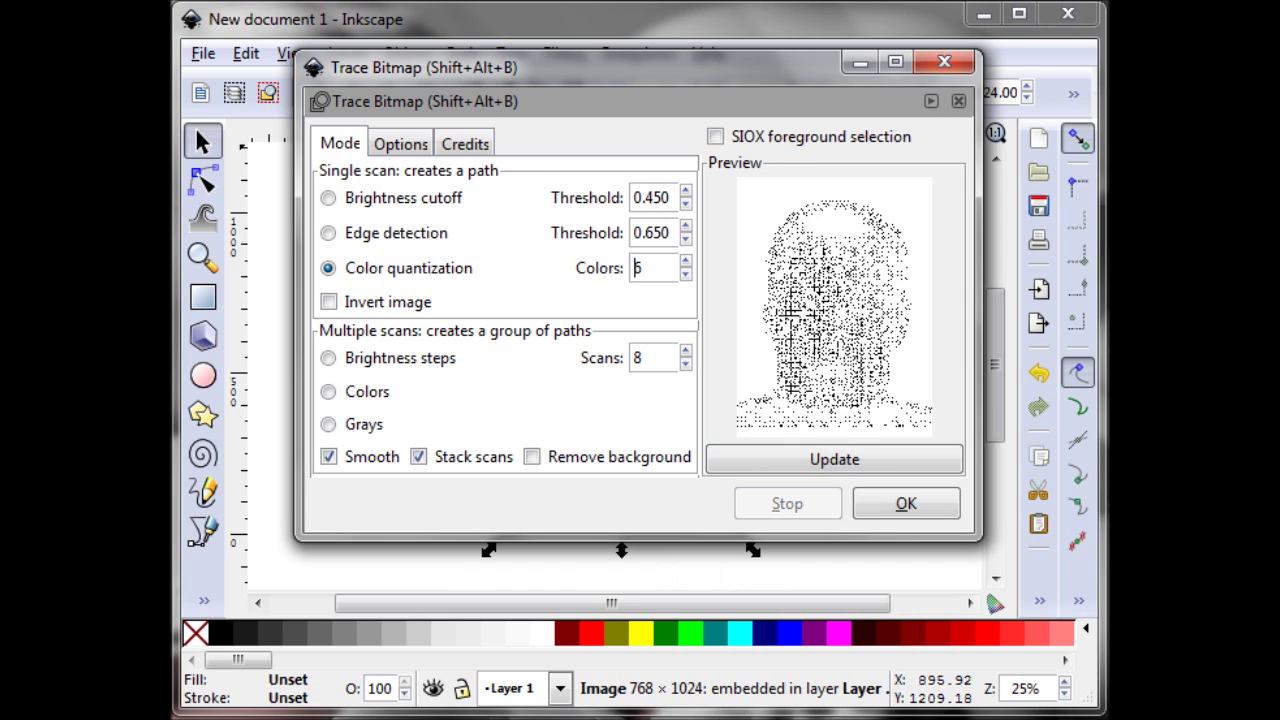
{"action": "left_click", "coordinate": [685, 274]}
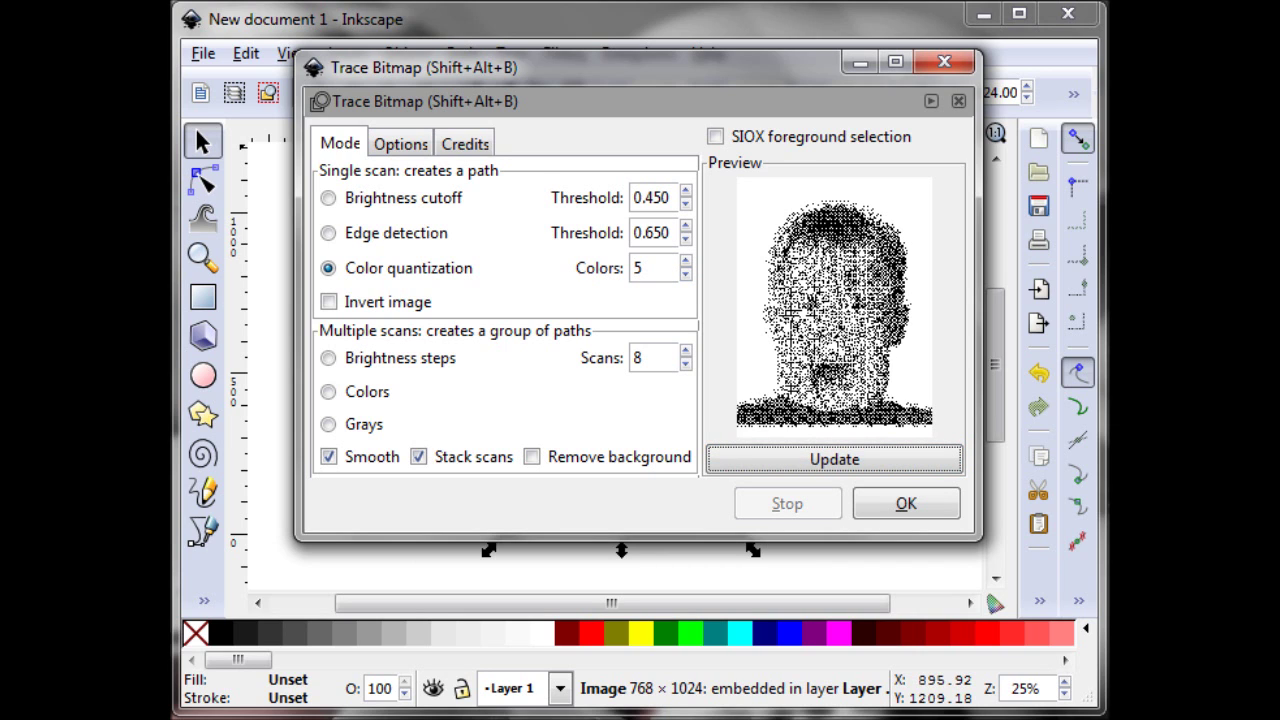
{"action": "left_click", "coordinate": [685, 274]}
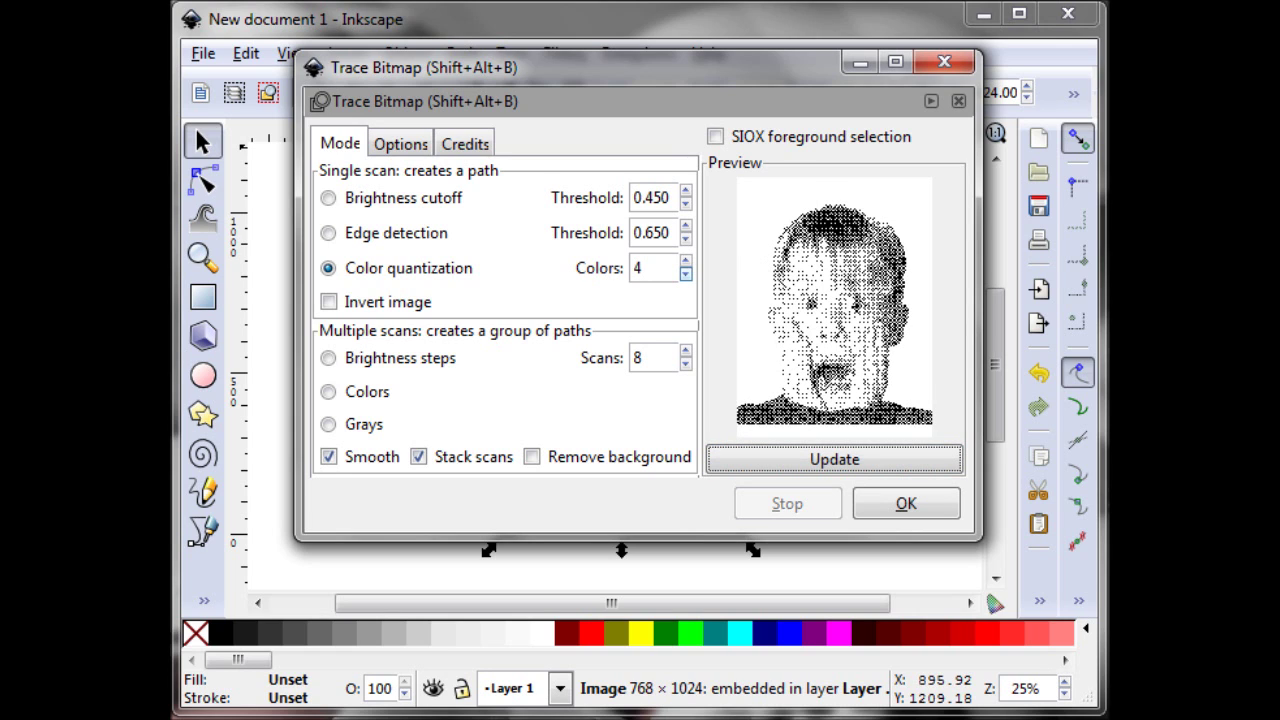
{"action": "left_click", "coordinate": [685, 274]}
{"action": "left_click", "coordinate": [685, 274]}
{"action": "left_click", "coordinate": [834, 459]}
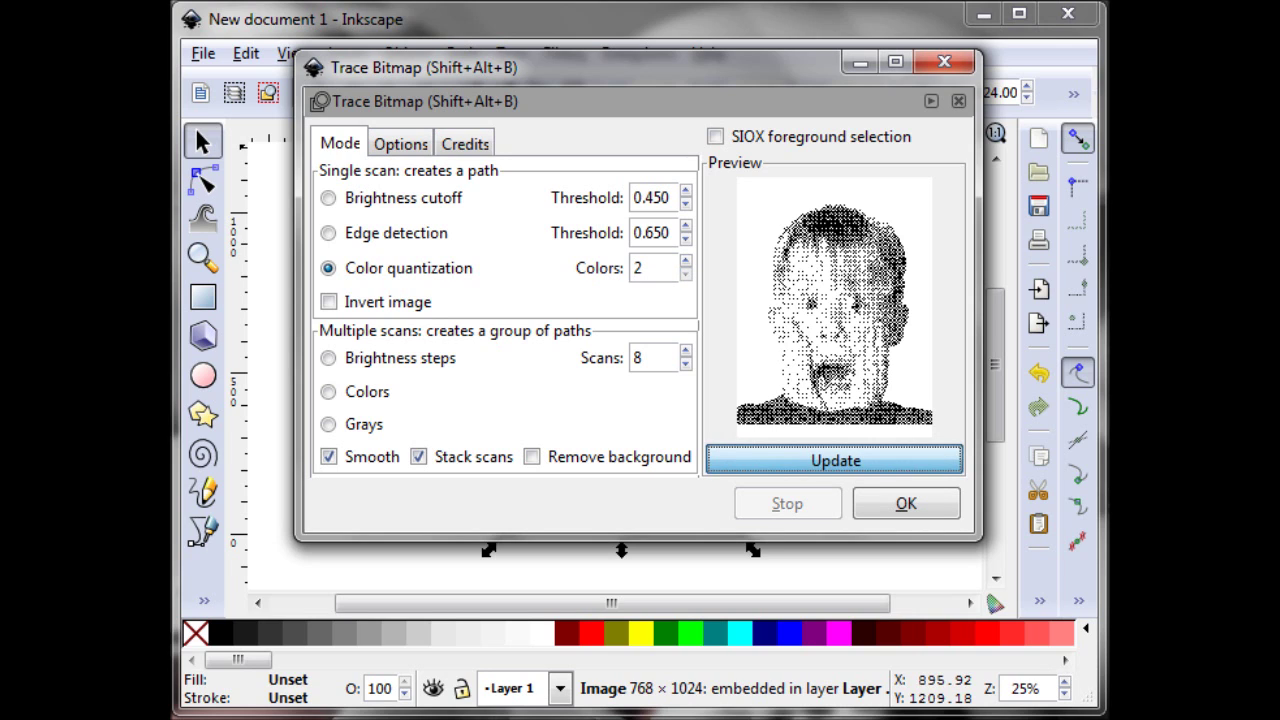
{"action": "double_click", "coordinate": [638, 268]}
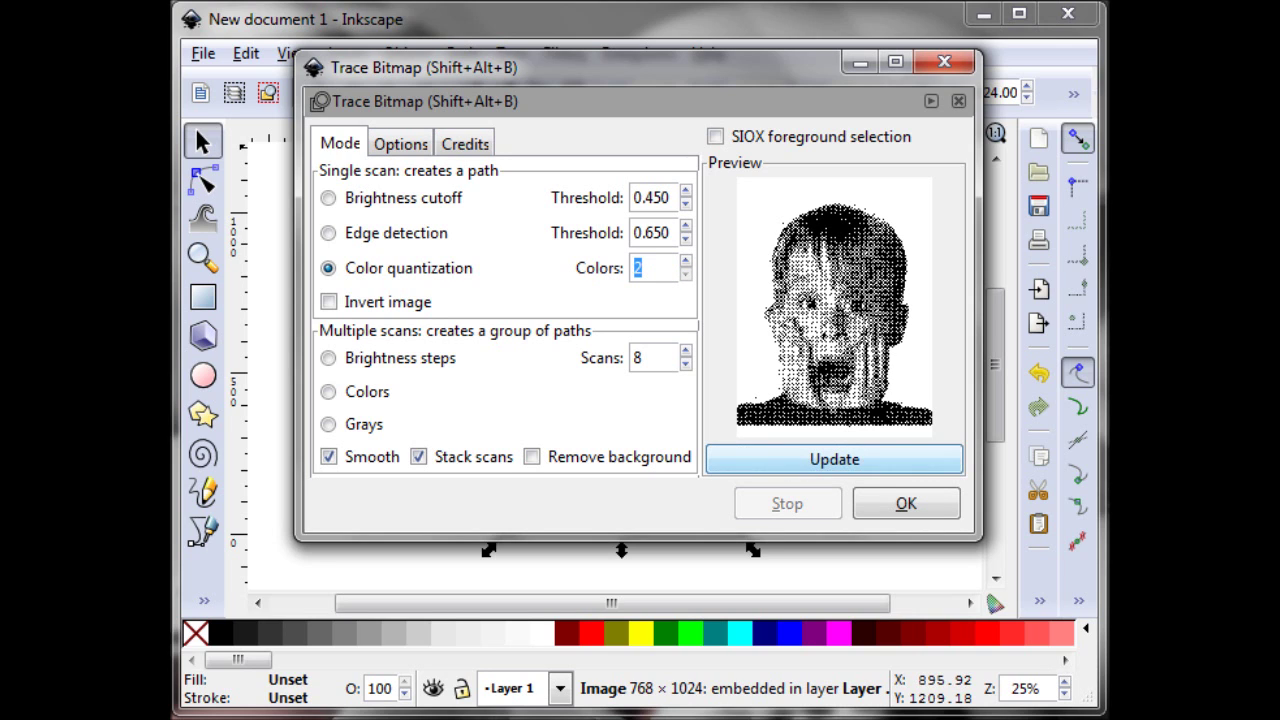
{"action": "left_click", "coordinate": [834, 459]}
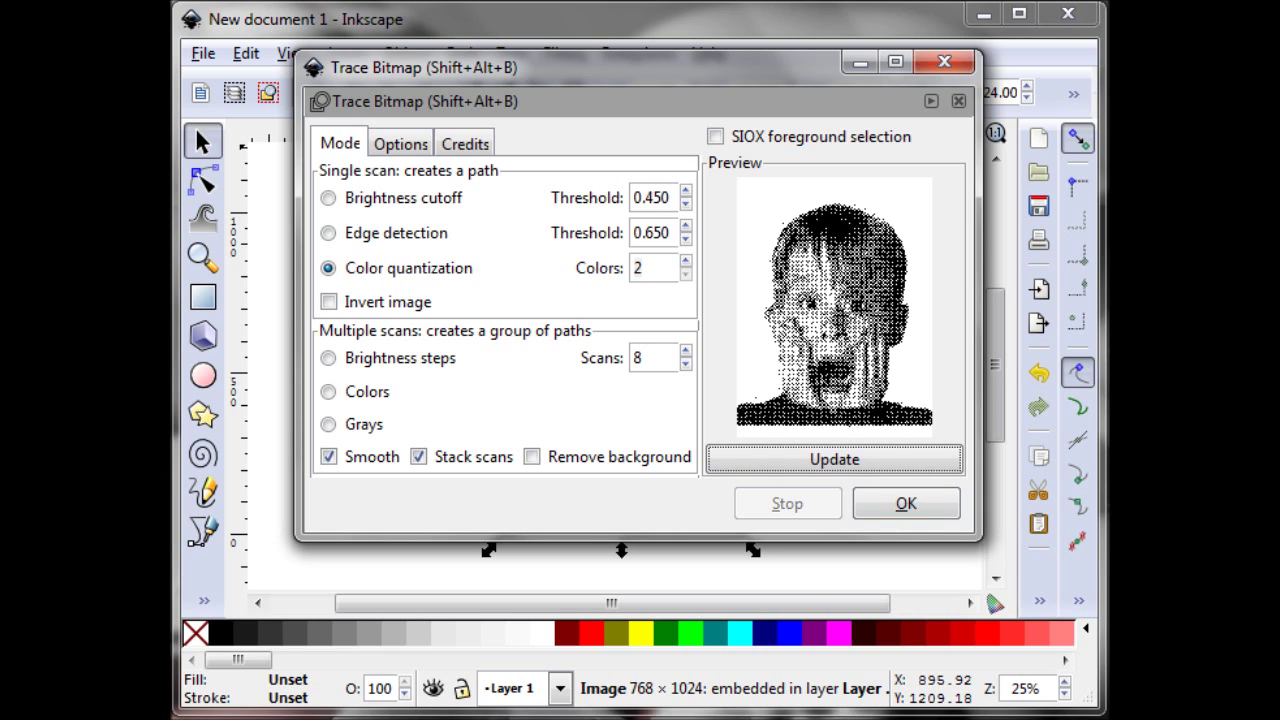
Step: Run the two-color trace of the portrait and move the Trace Bitmap dialog aside to uncover the page
{"action": "left_click", "coordinate": [906, 504]}
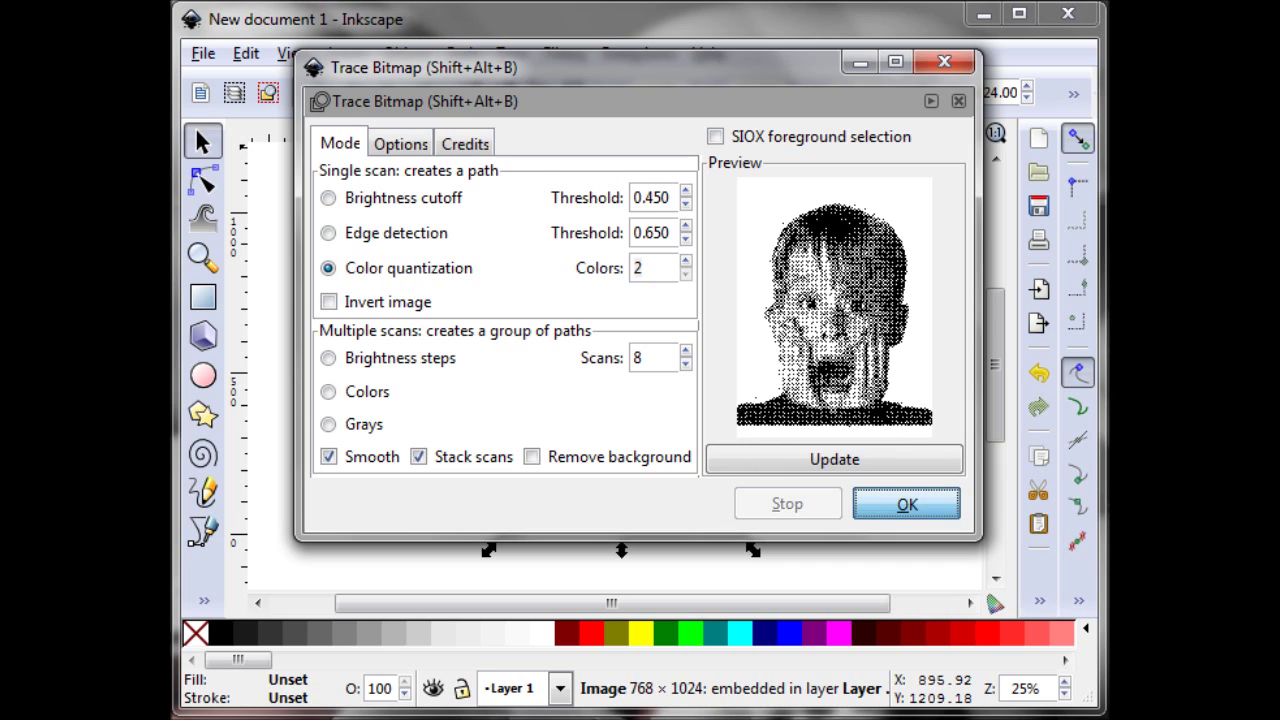
{"action": "key", "text": "Return"}
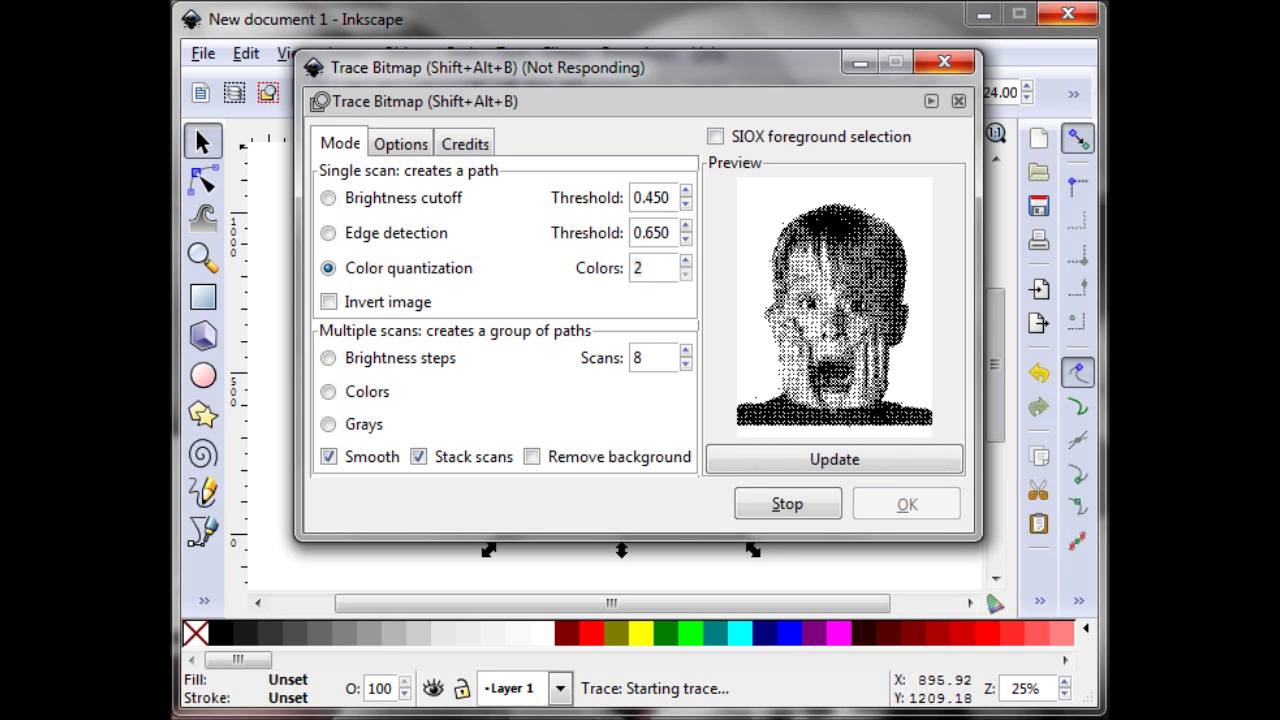
{"action": "mouse_move", "coordinate": [600, 67]}
{"action": "left_mouse_down"}
{"action": "mouse_move", "coordinate": [626, 54]}
{"action": "mouse_move", "coordinate": [624, 116]}
{"action": "mouse_move", "coordinate": [1038, 188]}
{"action": "mouse_move", "coordinate": [1183, 137]}
{"action": "mouse_move", "coordinate": [1118, 126]}
{"action": "left_mouse_up"}
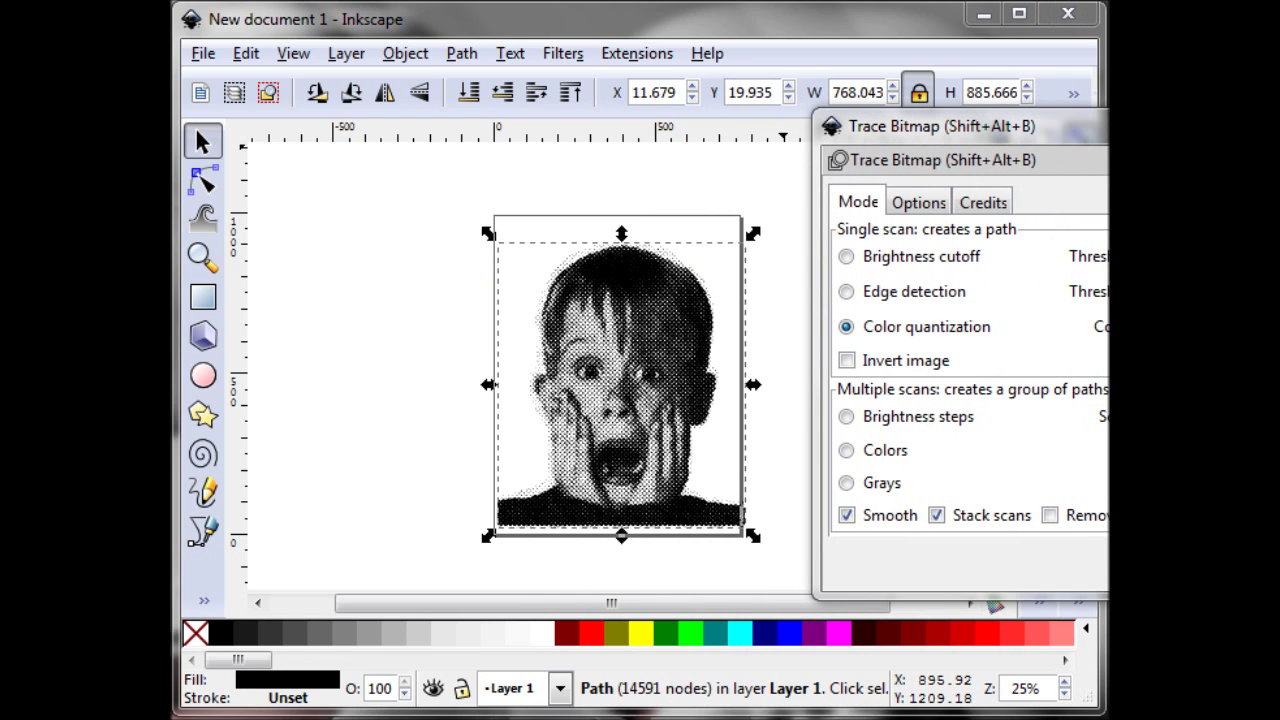
{"action": "mouse_move", "coordinate": [1018, 126]}
{"action": "left_mouse_down"}
{"action": "mouse_move", "coordinate": [955, 49]}
{"action": "mouse_move", "coordinate": [992, 77]}
{"action": "mouse_move", "coordinate": [997, 111]}
{"action": "left_mouse_up"}
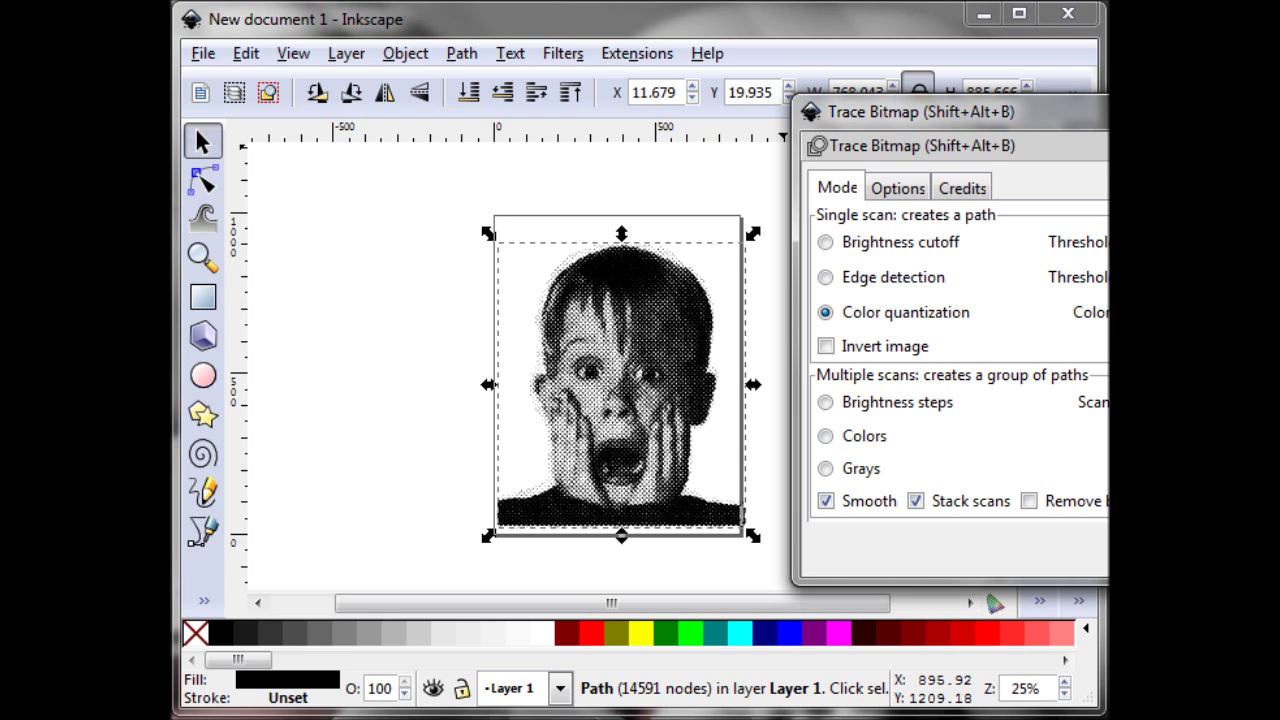
Step: Delete the original bitmap from beneath the traced portrait and place the traced path back on the page
{"action": "key", "text": "alt+F4"}
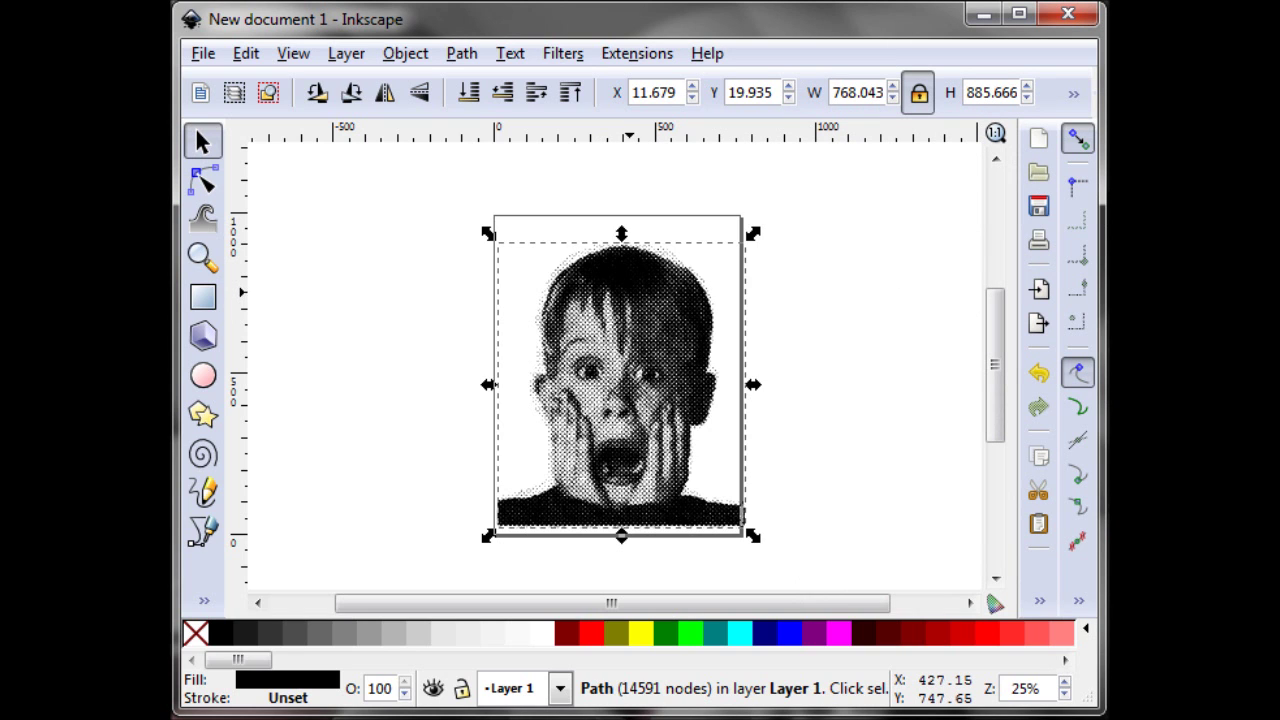
{"action": "mouse_move", "coordinate": [628, 292]}
{"action": "left_mouse_down"}
{"action": "mouse_move", "coordinate": [447, 292]}
{"action": "mouse_move", "coordinate": [418, 278]}
{"action": "left_mouse_up"}
{"action": "left_click", "coordinate": [637, 318]}
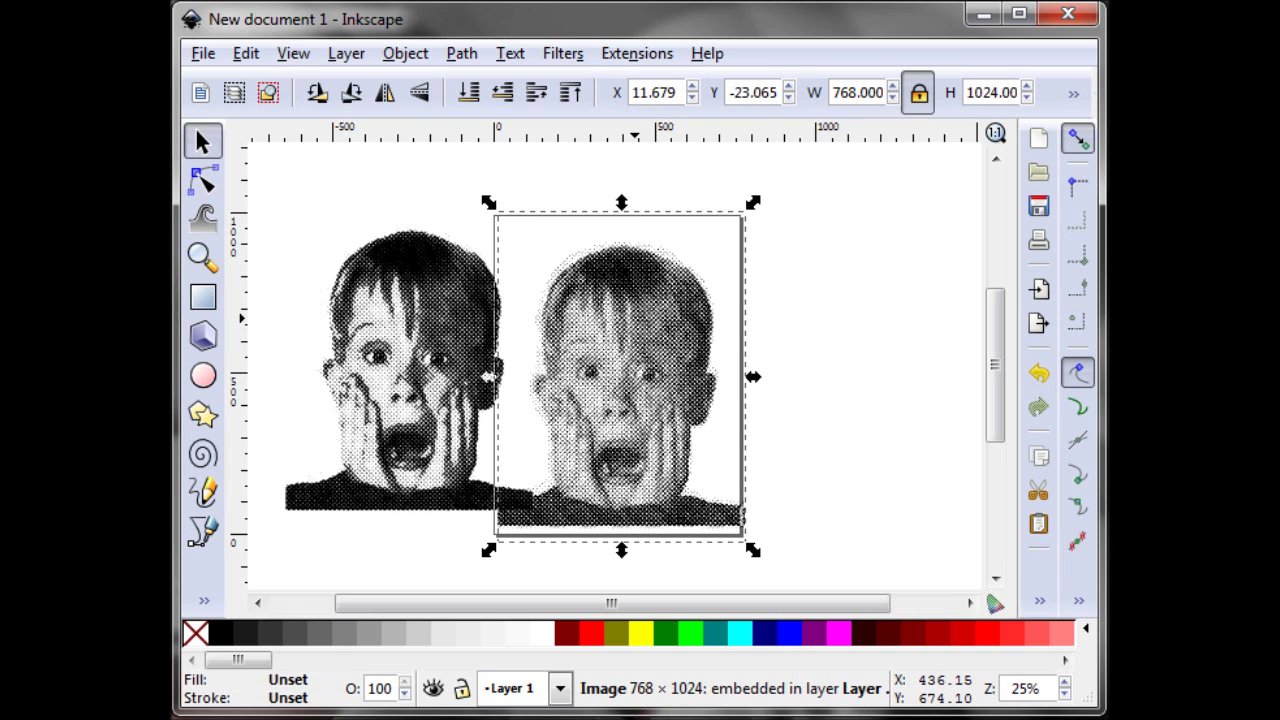
{"action": "key", "text": "Delete"}
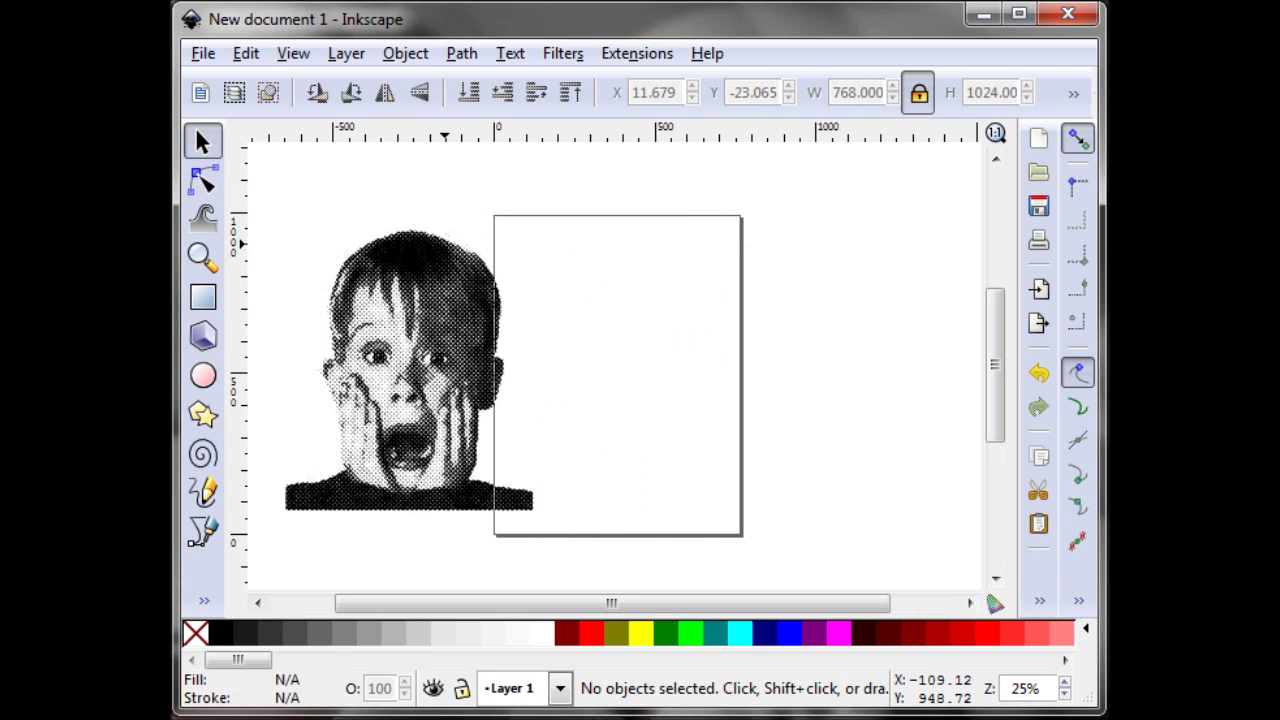
{"action": "left_click_drag", "start_coordinate": [415, 259], "coordinate": [624, 272]}
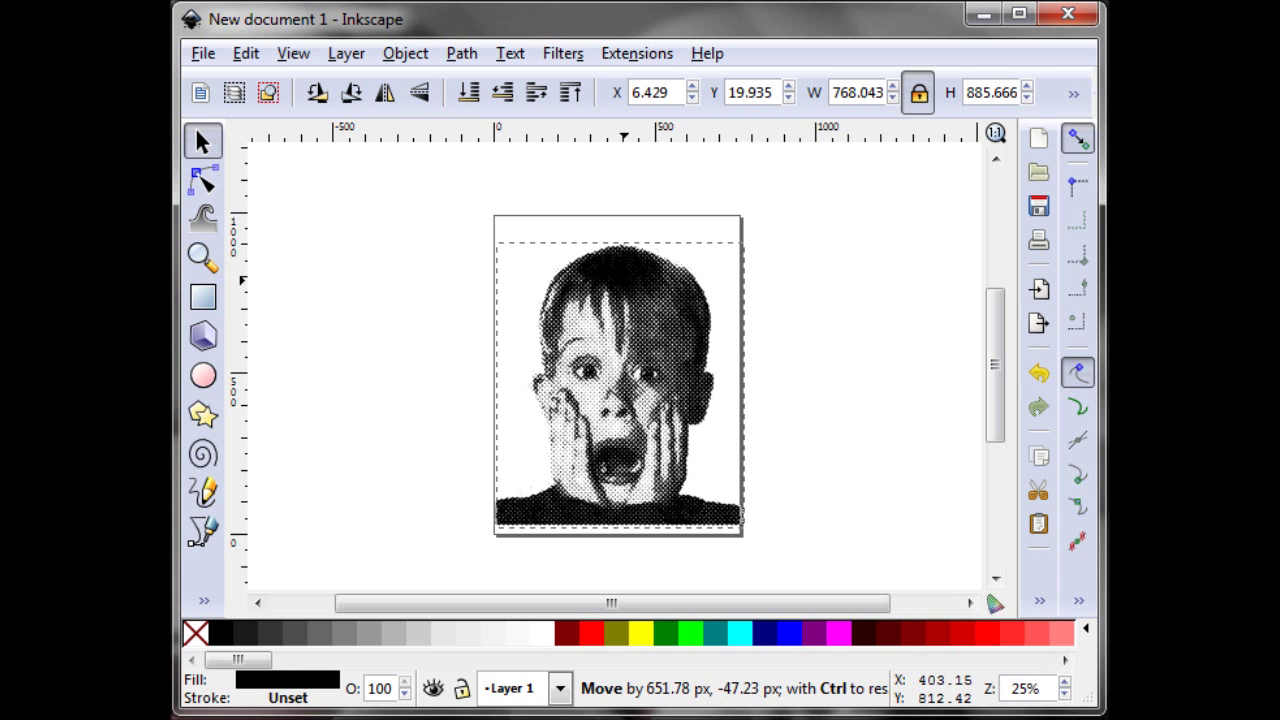
Step: Examine the traced halftone dots around the eyes up close, and the portrait as a whole
{"action": "key", "text": "plus"}
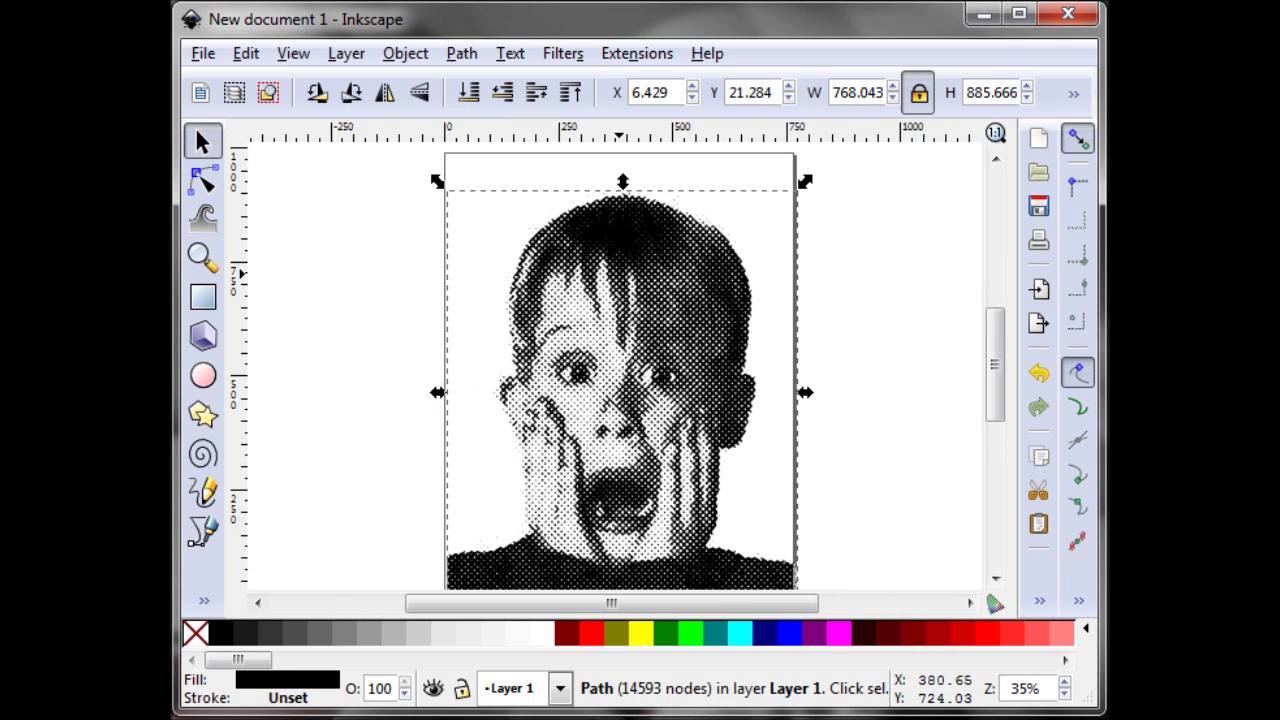
{"action": "key", "text": "plus"}
{"action": "key", "text": "plus"}
{"action": "key", "text": "plus"}
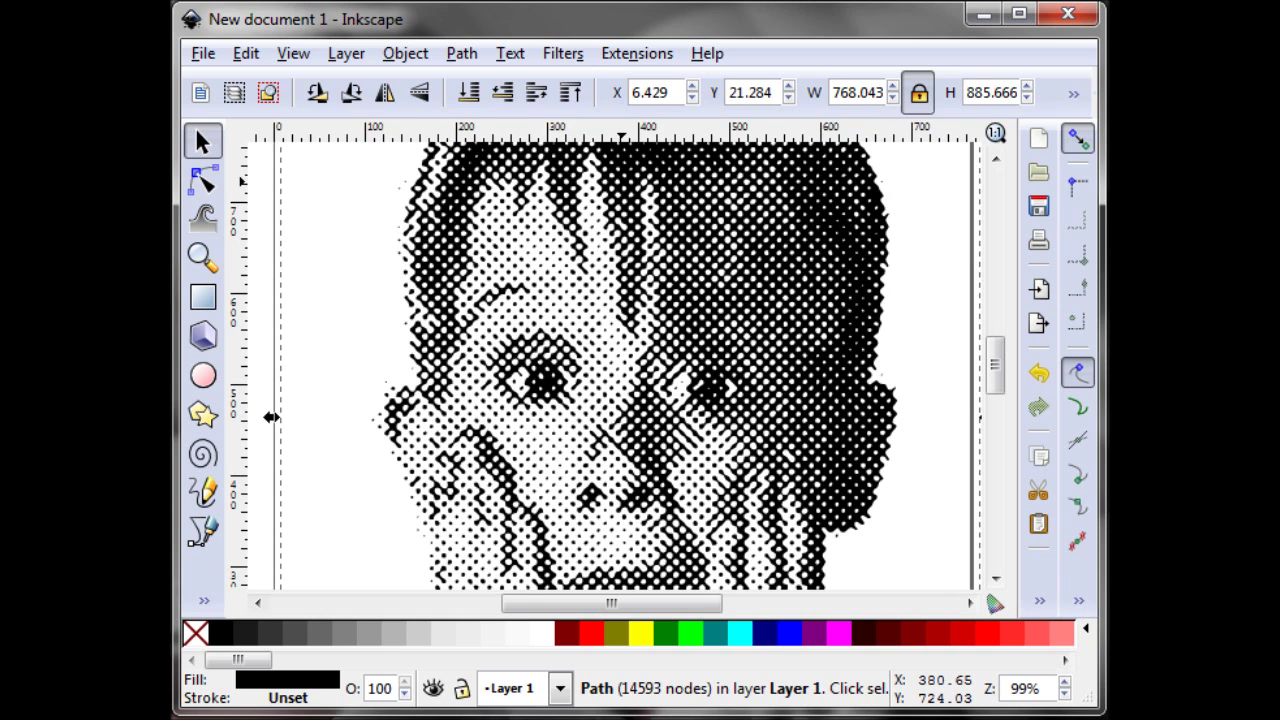
{"action": "key", "text": "plus"}
{"action": "key", "text": "plus"}
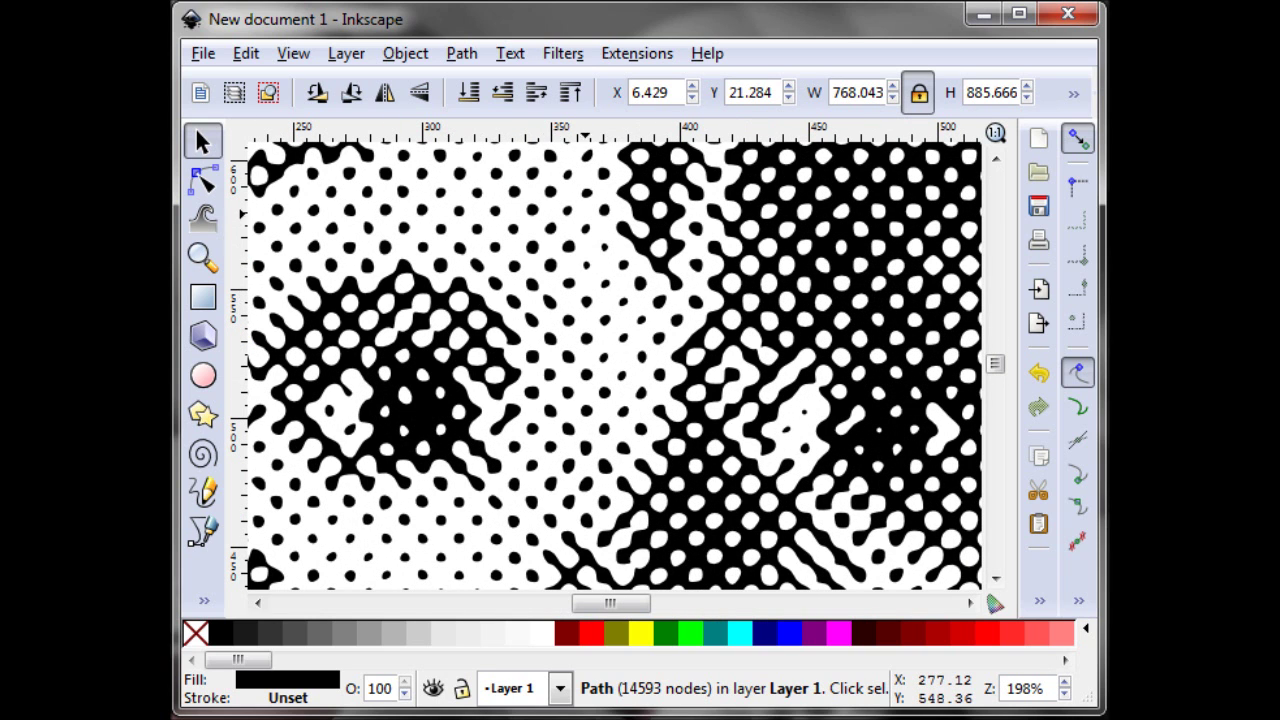
{"action": "key", "text": "minus"}
{"action": "key", "text": "minus"}
{"action": "key", "text": "minus"}
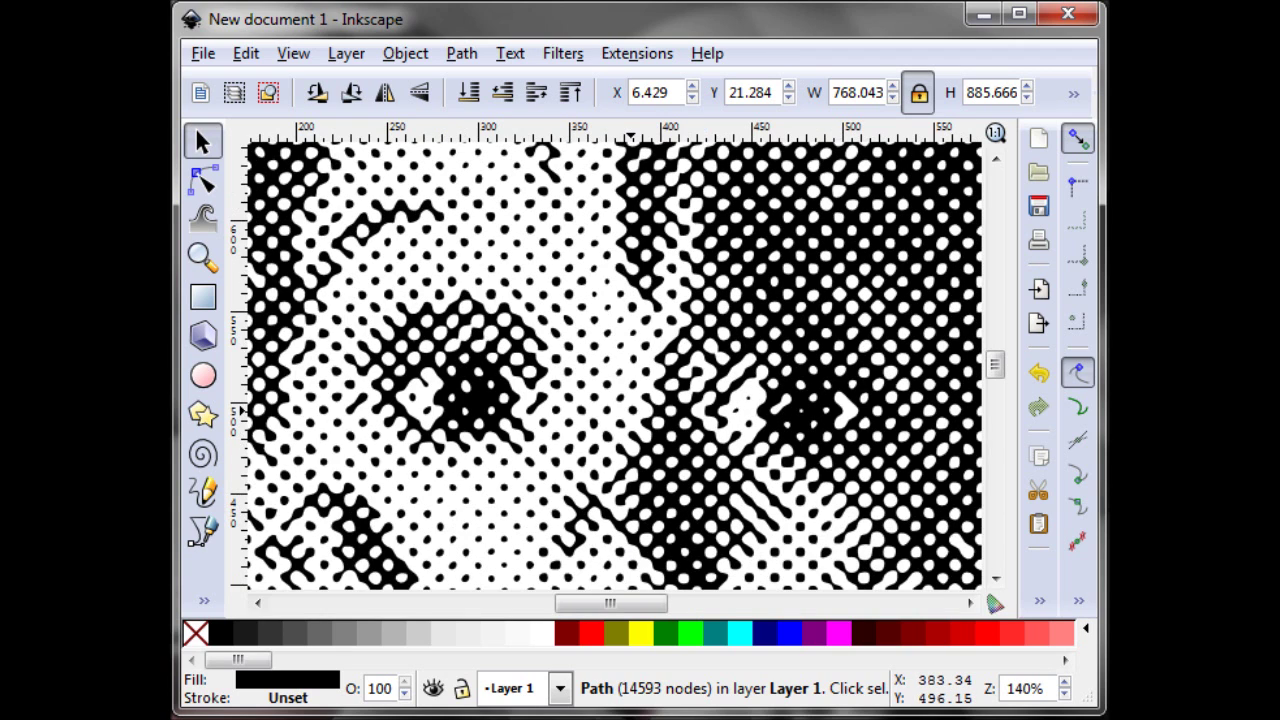
{"action": "key", "text": "minus"}
{"action": "key", "text": "minus"}
{"action": "key", "text": "minus"}
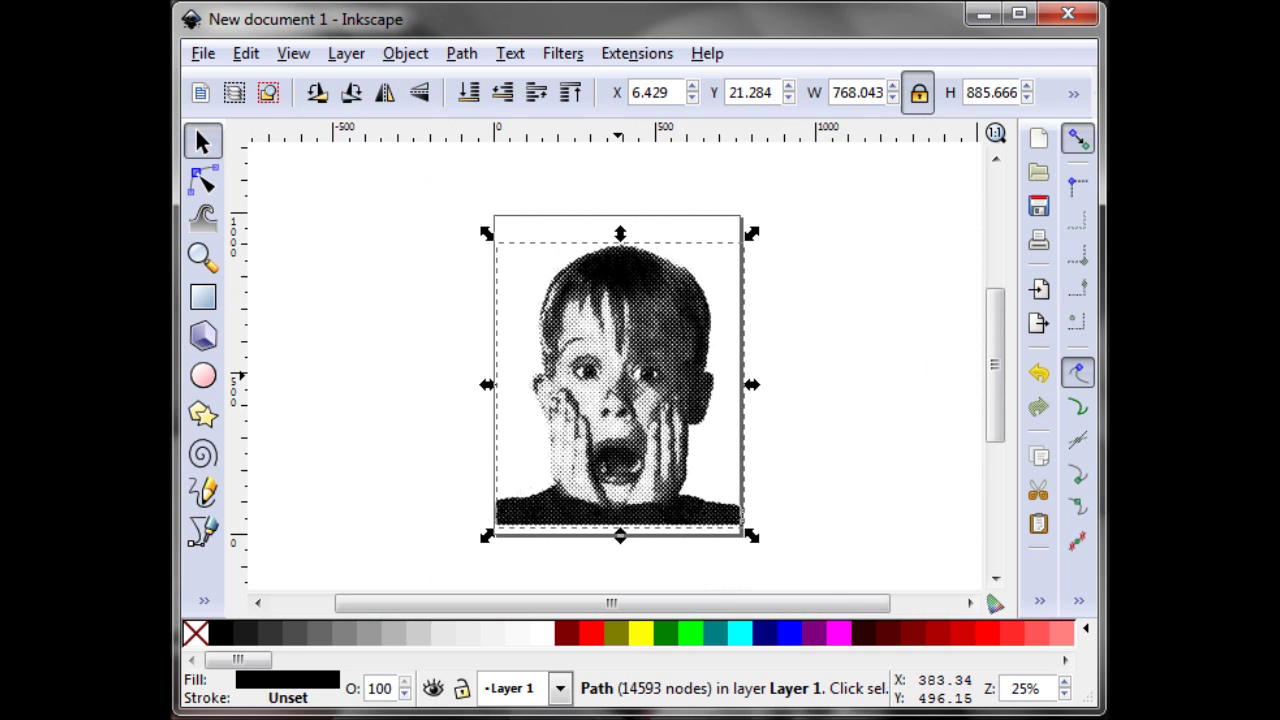
{"action": "key", "text": "plus"}
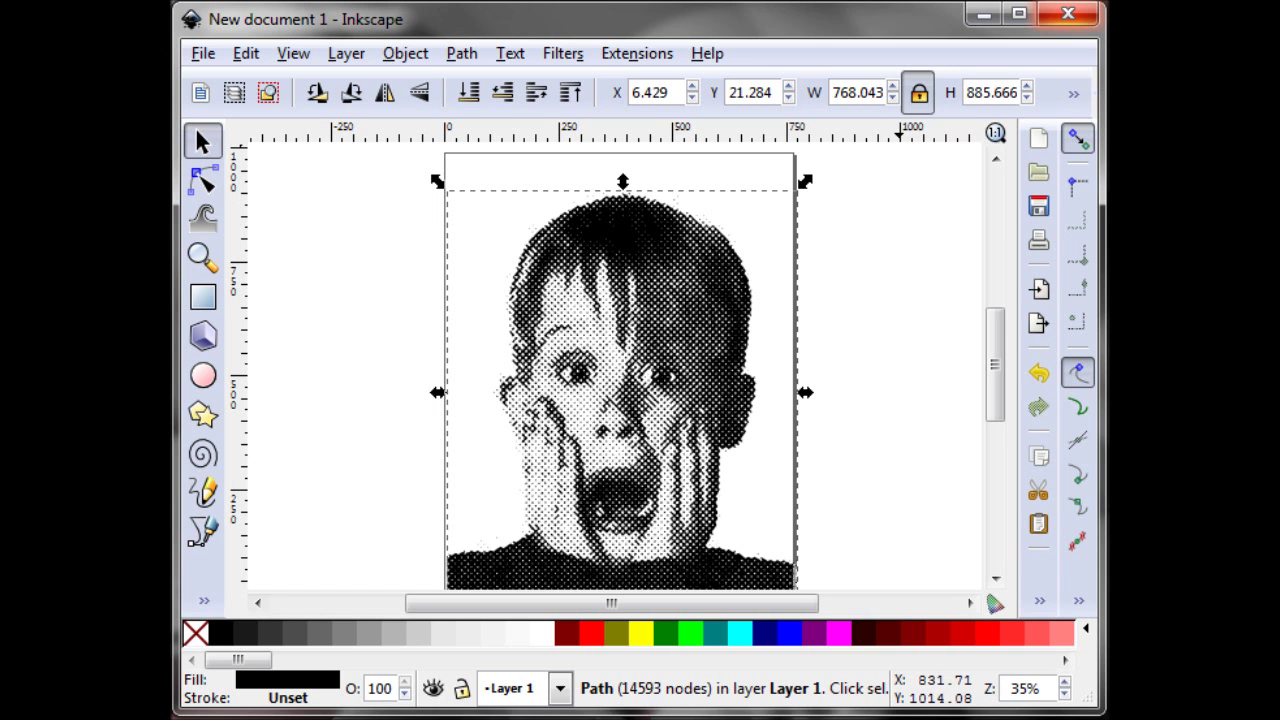
Step: Close the document containing the traced portrait
{"action": "left_click", "coordinate": [1068, 13]}
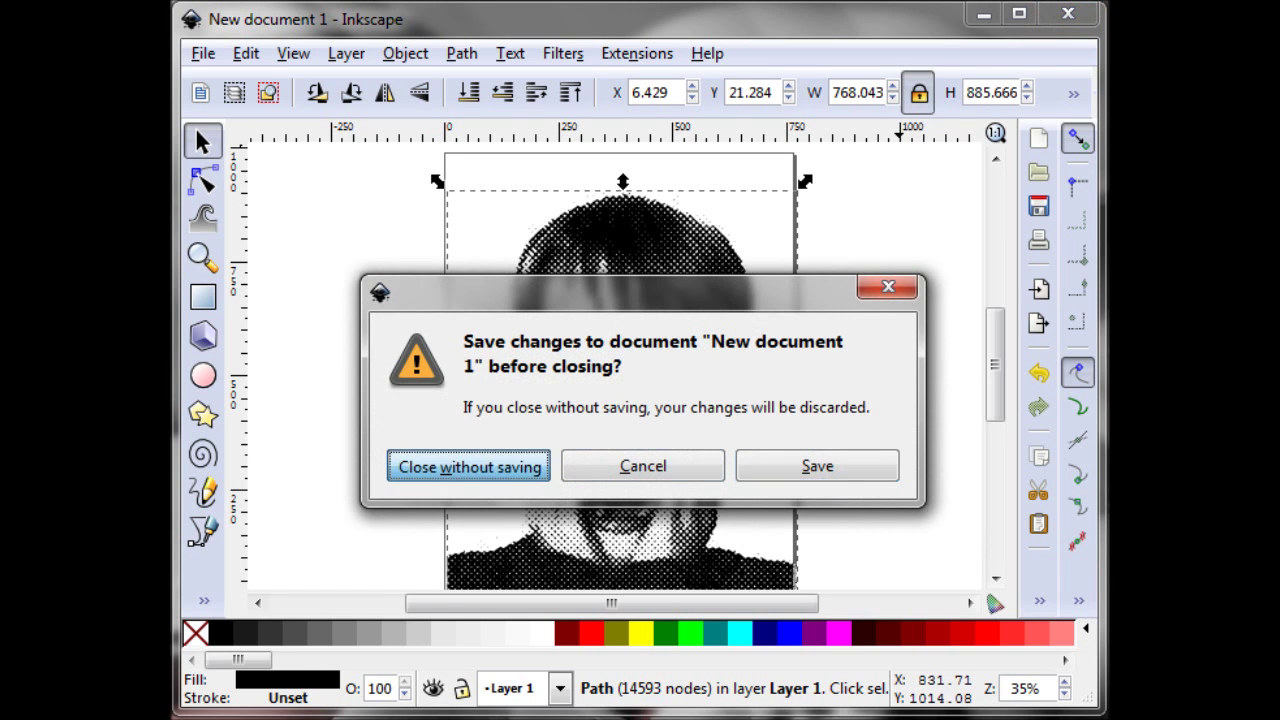